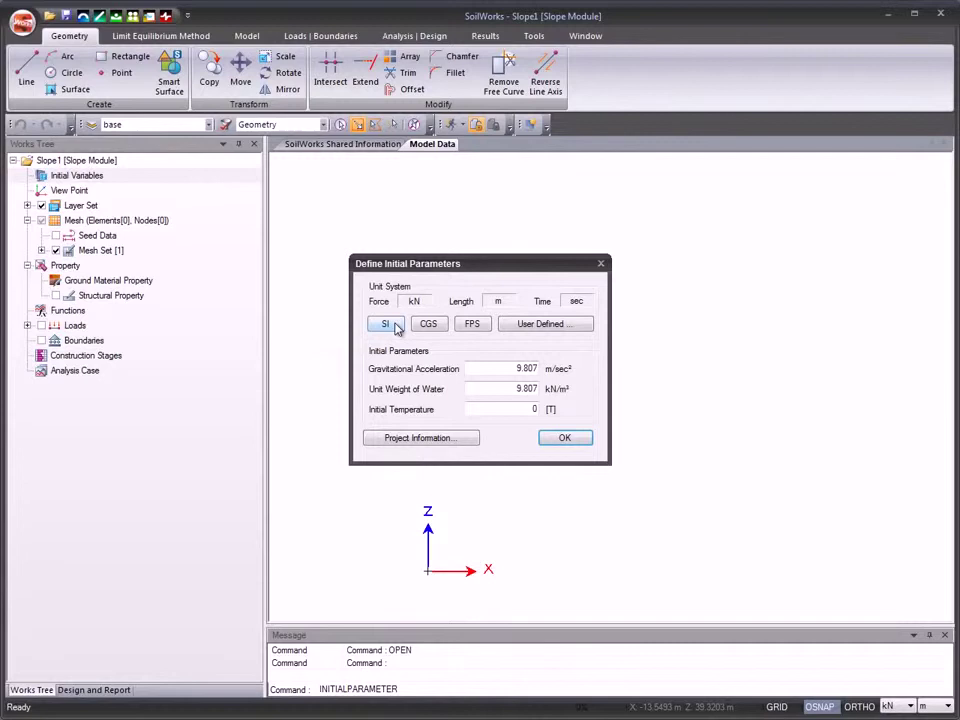
Set the initial parameters to user-defined units of kN, m and sec.
{"action": "left_click", "coordinate": [515, 324]}
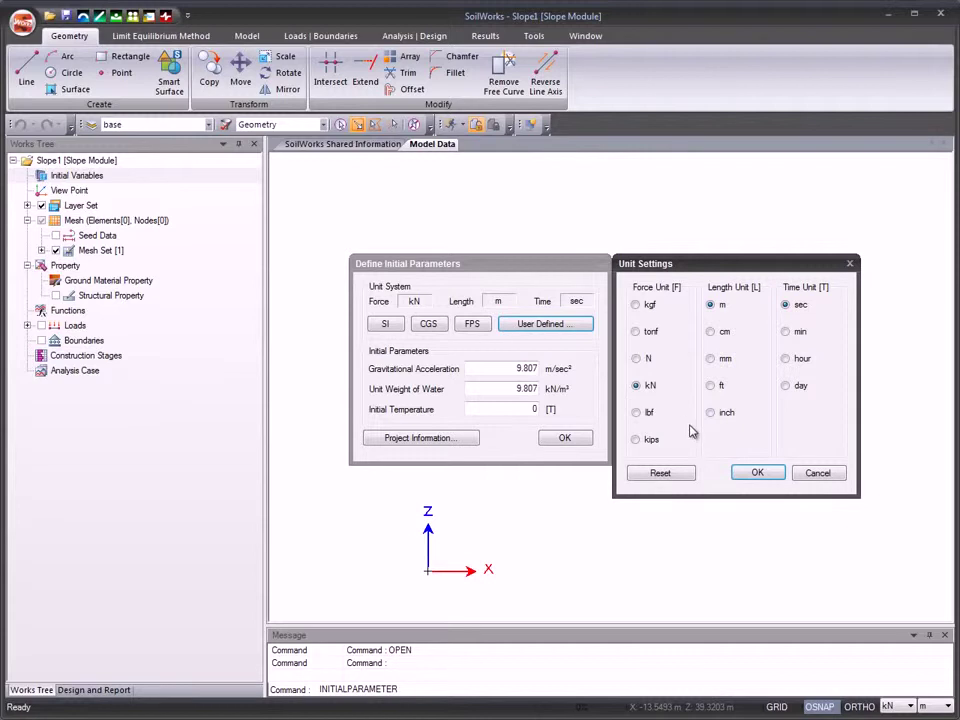
{"action": "left_click", "coordinate": [782, 473]}
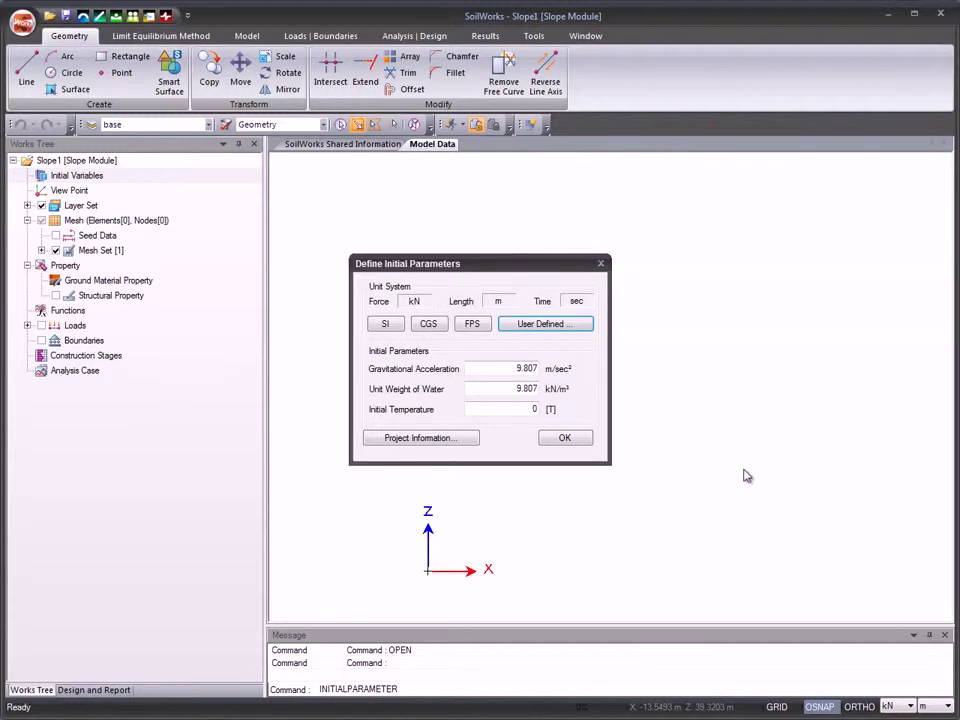
Confirm the initial parameters, then copy all 23 slope section objects in AutoCAD LT.
{"action": "left_click", "coordinate": [572, 442]}
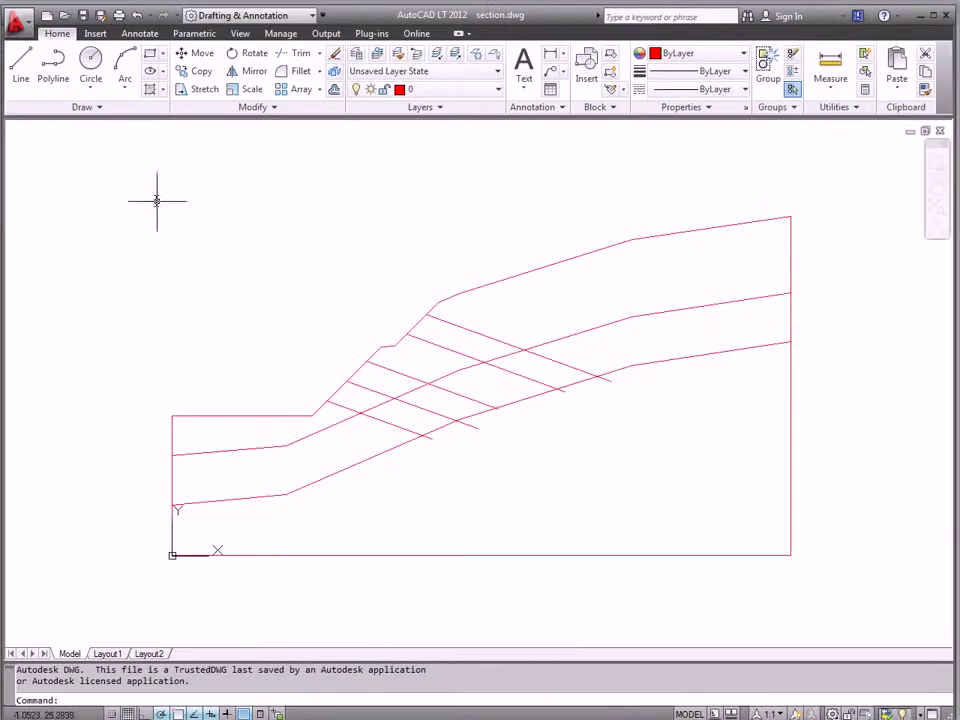
{"action": "left_click", "coordinate": [140, 190]}
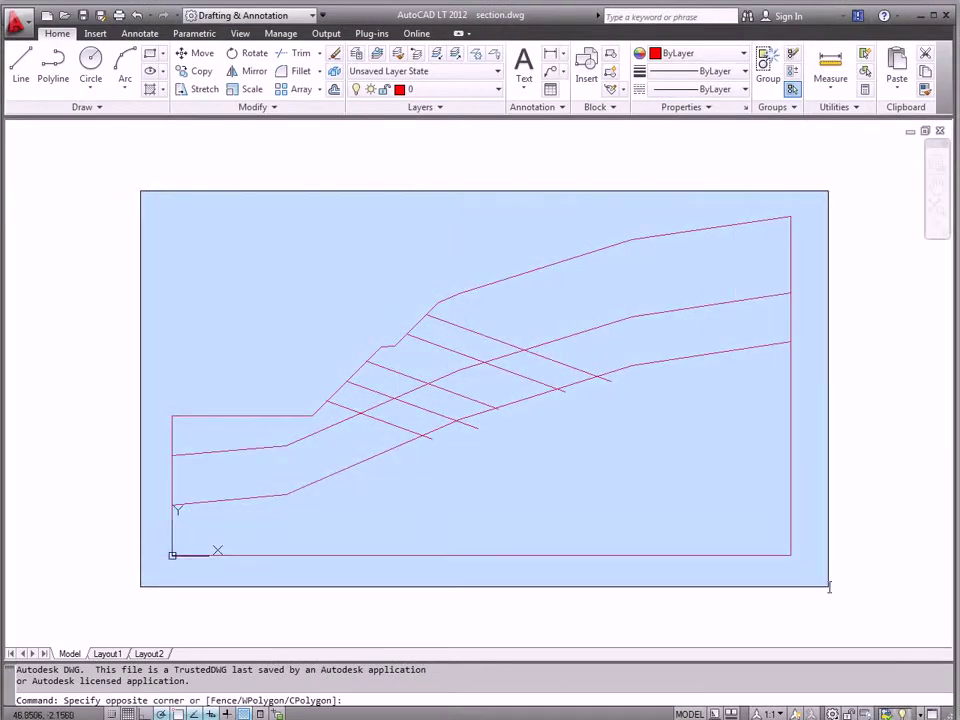
{"action": "left_click", "coordinate": [828, 587]}
{"action": "key", "text": "ctrl+c"}
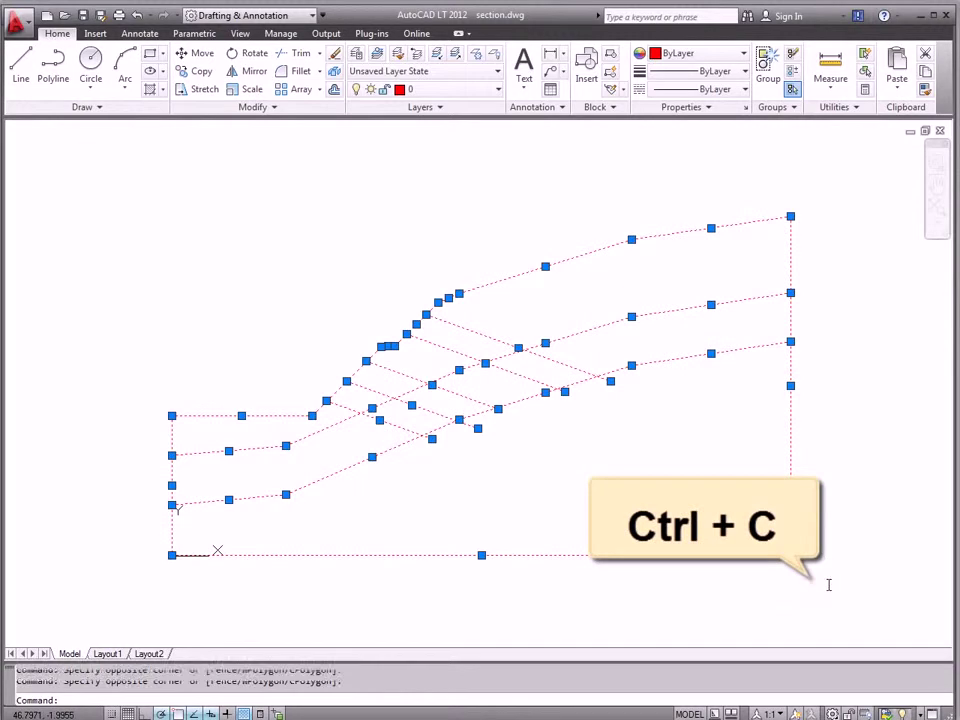
{"action": "key", "text": "alt+Tab"}
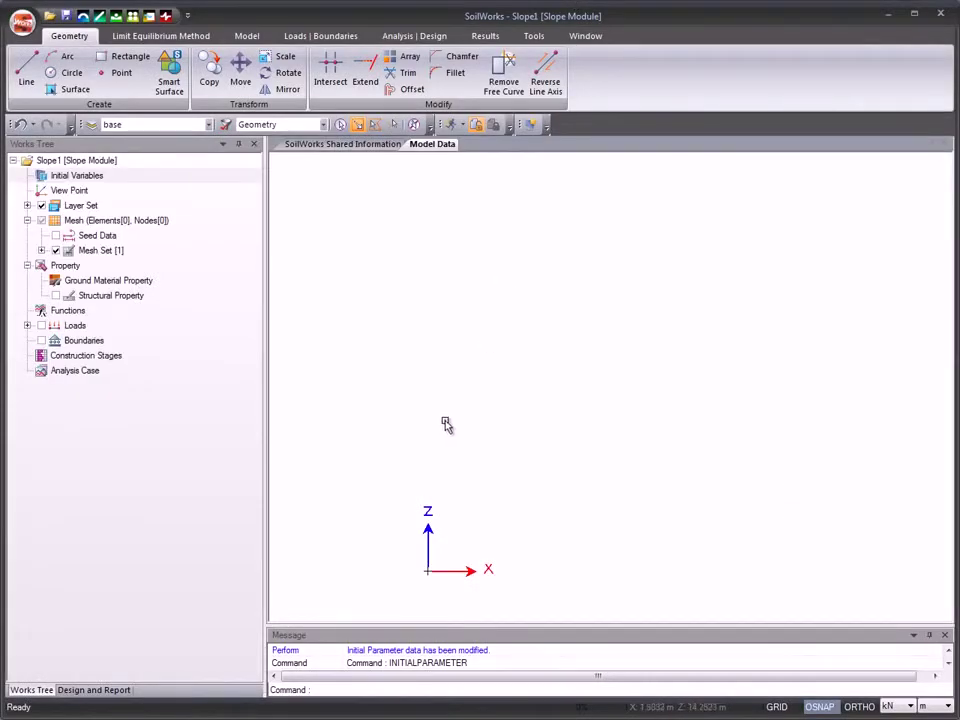
Paste the slope section at the model origin and zoom to extents to show it whole.
{"action": "key", "text": "ctrl+v"}
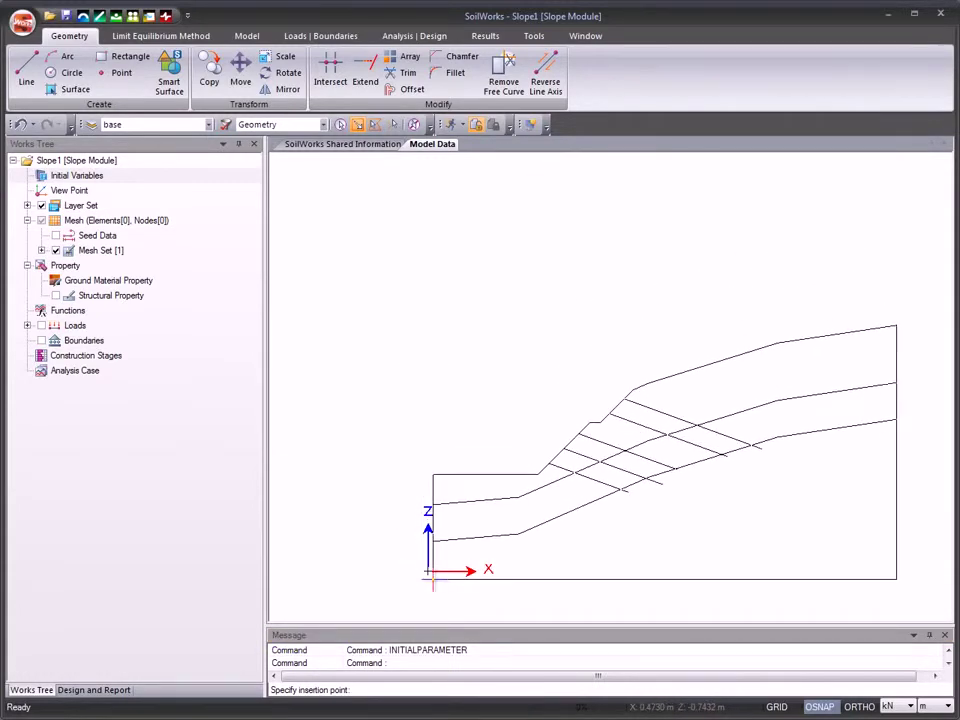
{"action": "left_click", "coordinate": [427, 571]}
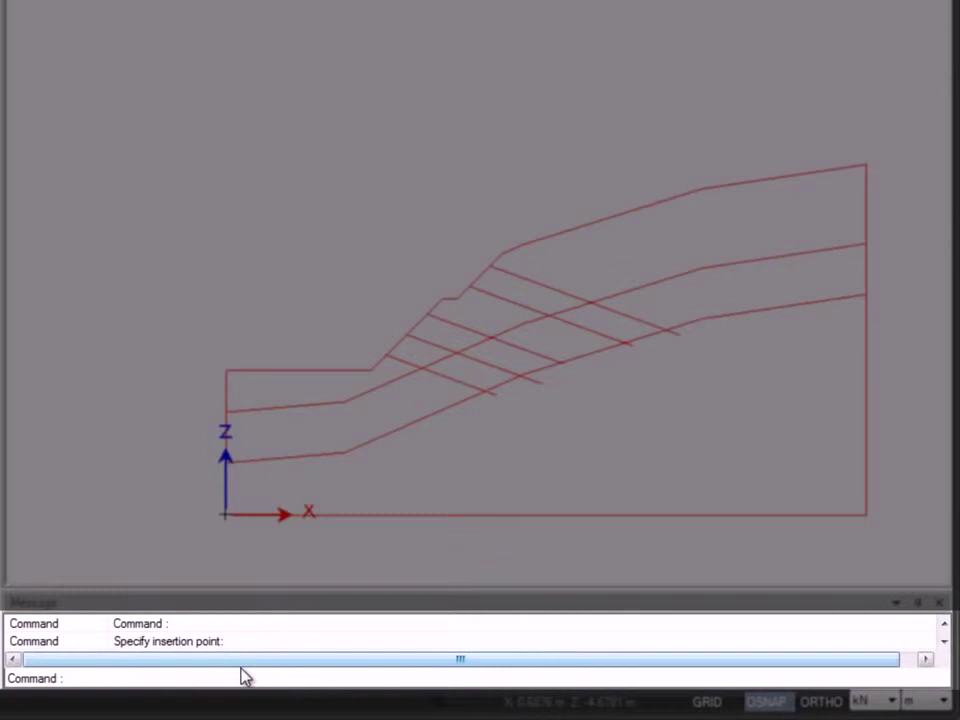
{"action": "type", "text": "z"}
{"action": "key", "text": "Return"}
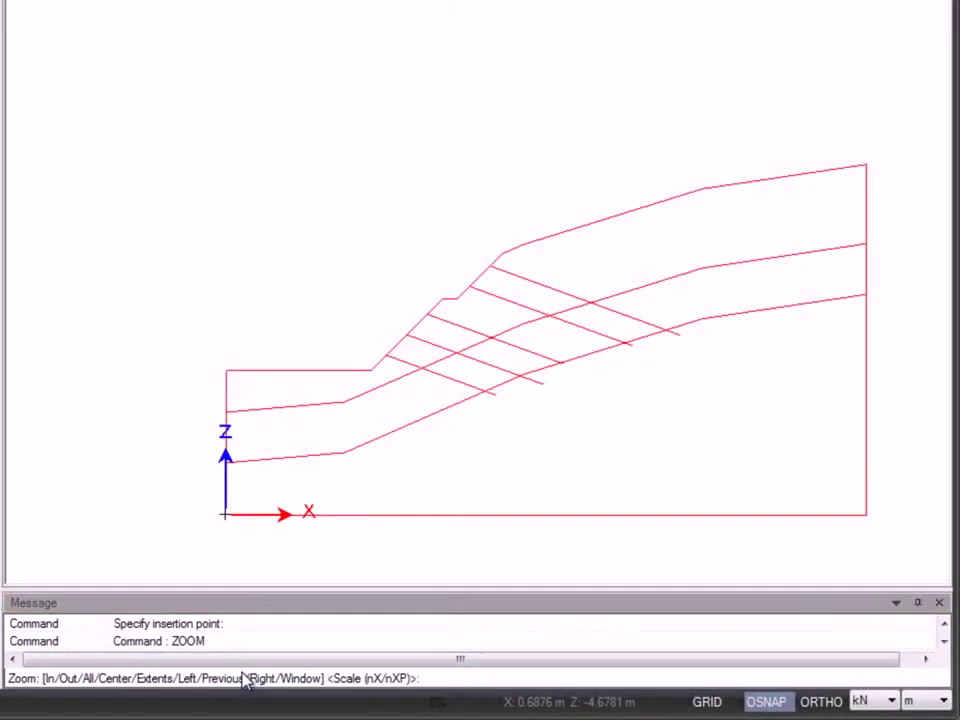
{"action": "type", "text": "e"}
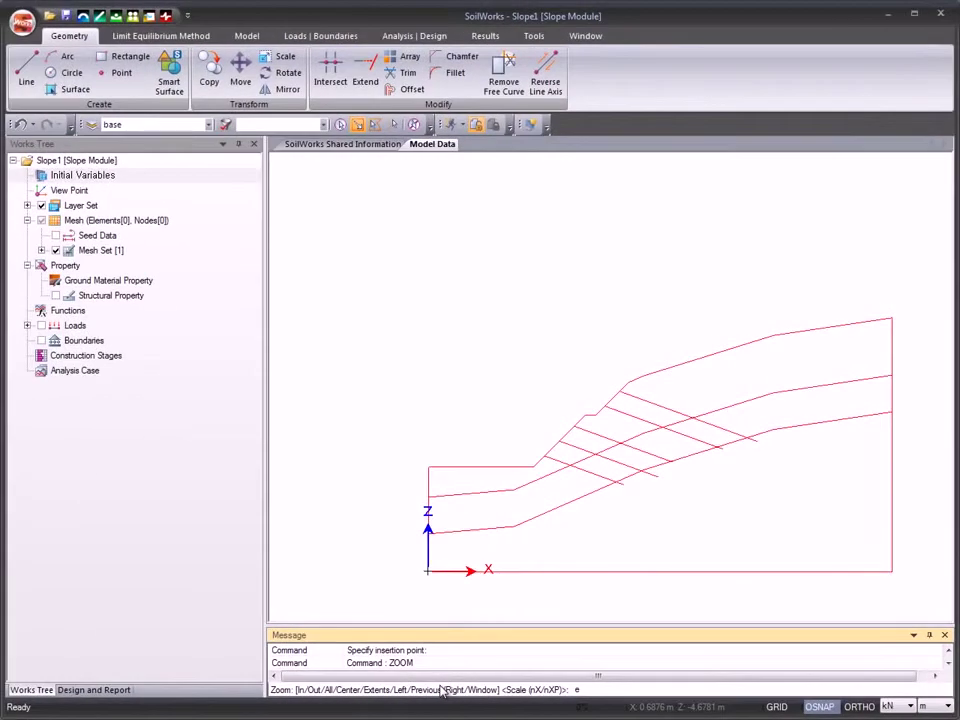
{"action": "key", "text": "Return"}
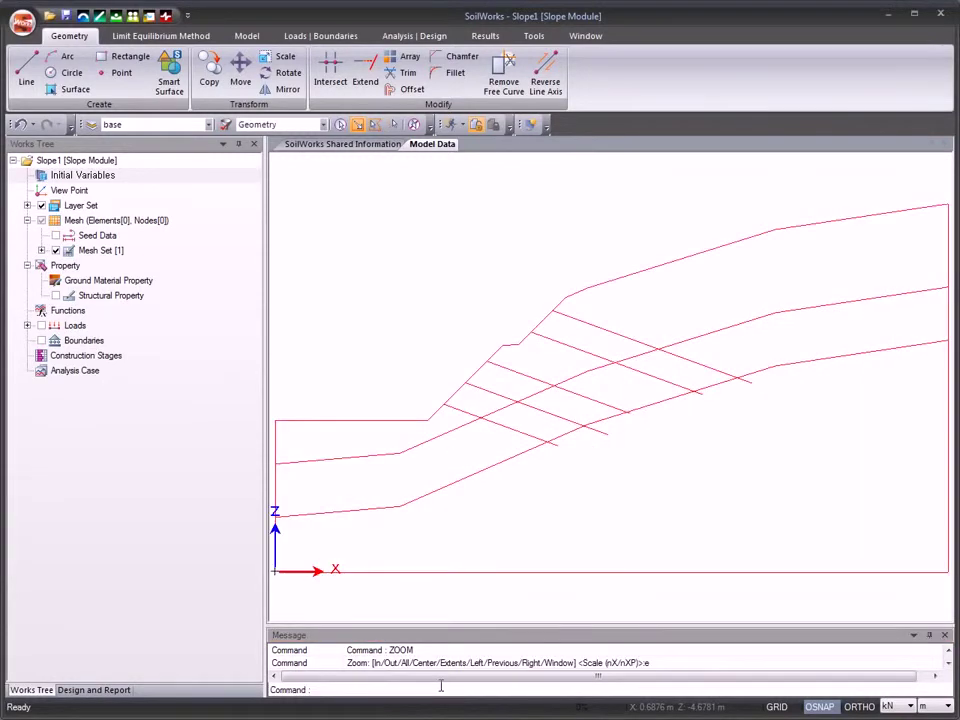
{"action": "left_click", "coordinate": [168, 40]}
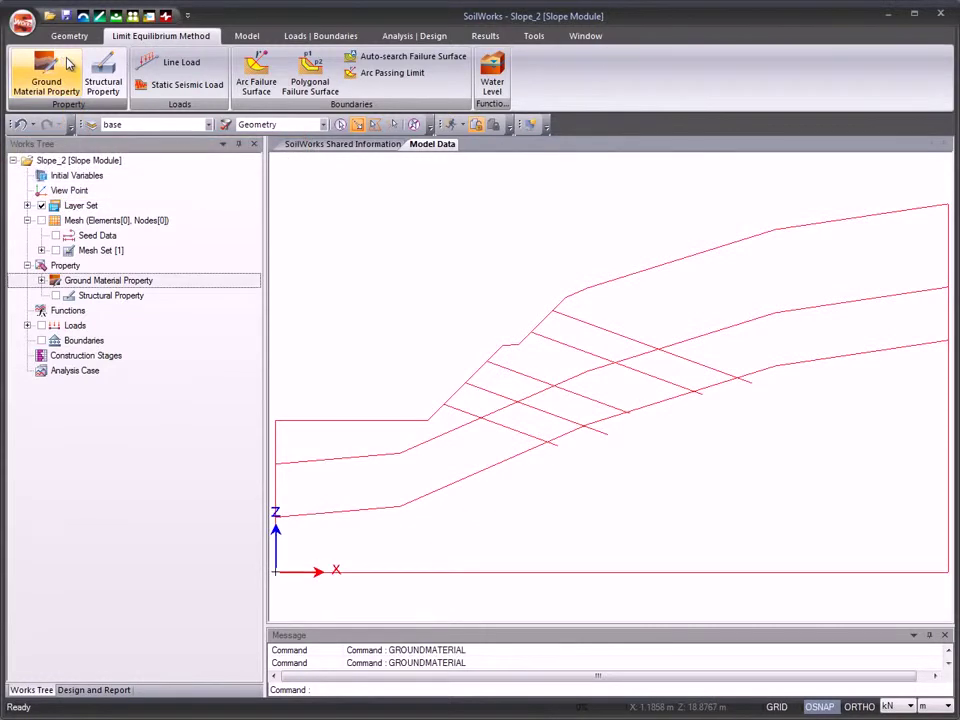
{"action": "left_click", "coordinate": [68, 63]}
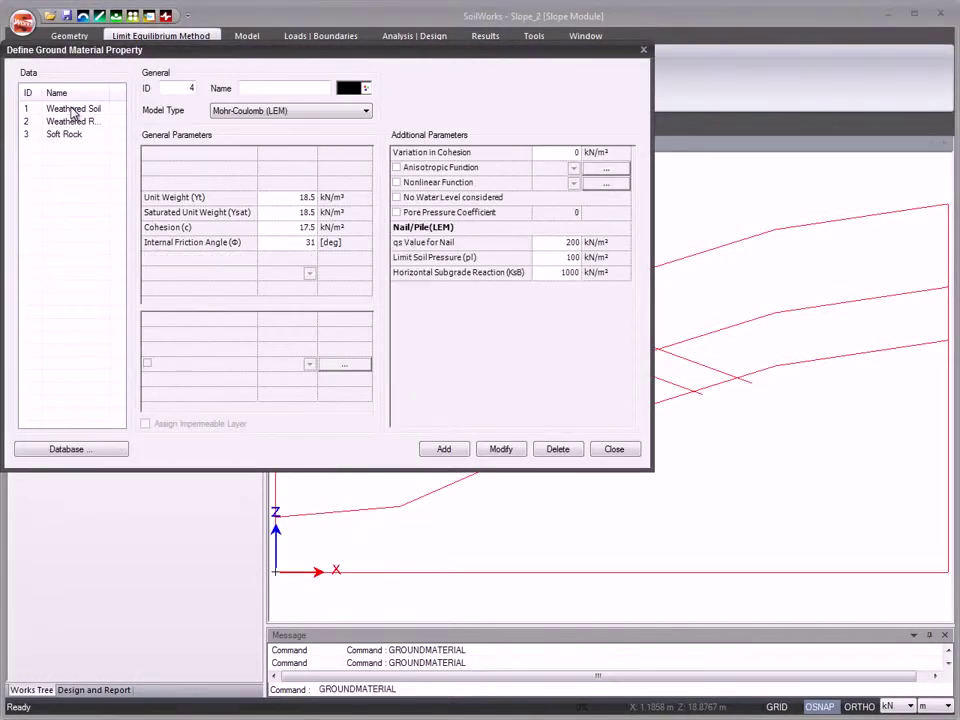
{"action": "left_click", "coordinate": [73, 110]}
{"action": "left_click", "coordinate": [309, 112]}
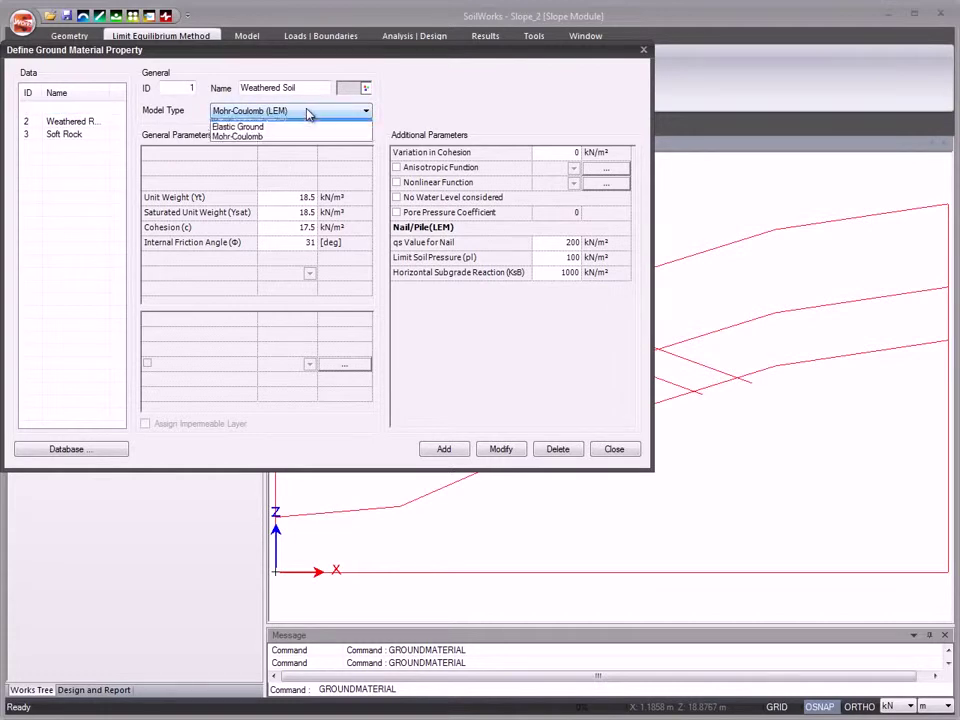
{"action": "left_click", "coordinate": [308, 125]}
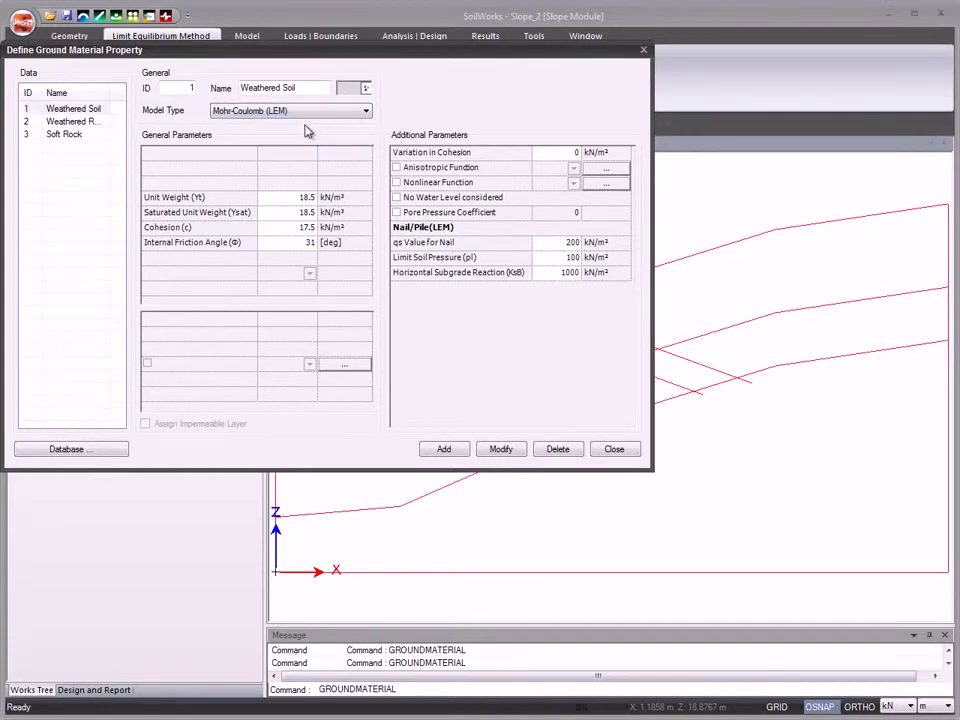
{"action": "left_click", "coordinate": [108, 455]}
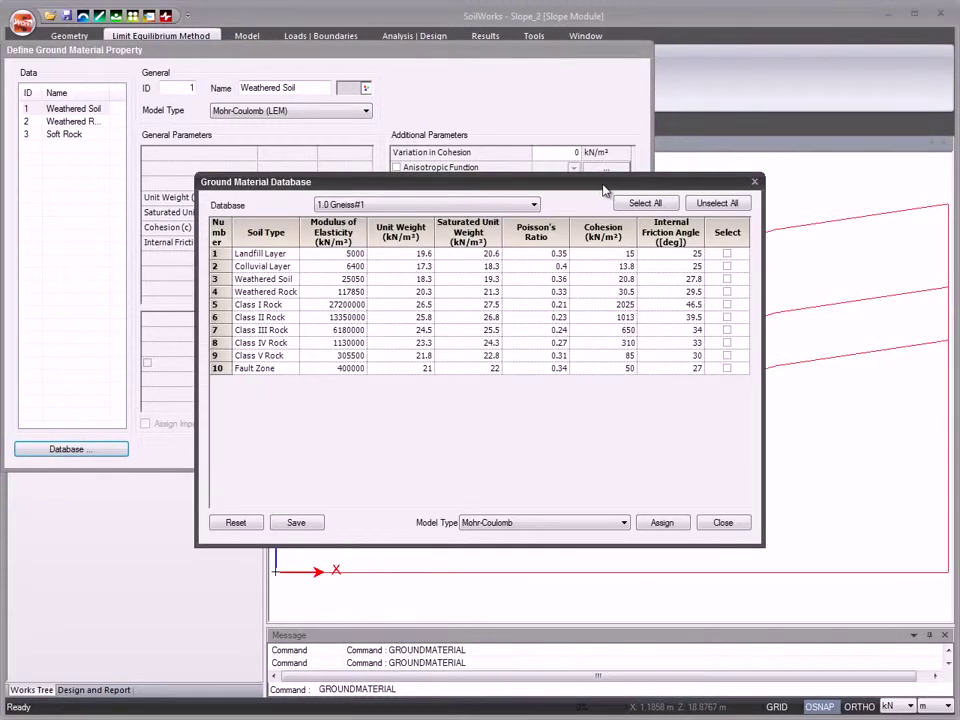
{"action": "left_click", "coordinate": [534, 205]}
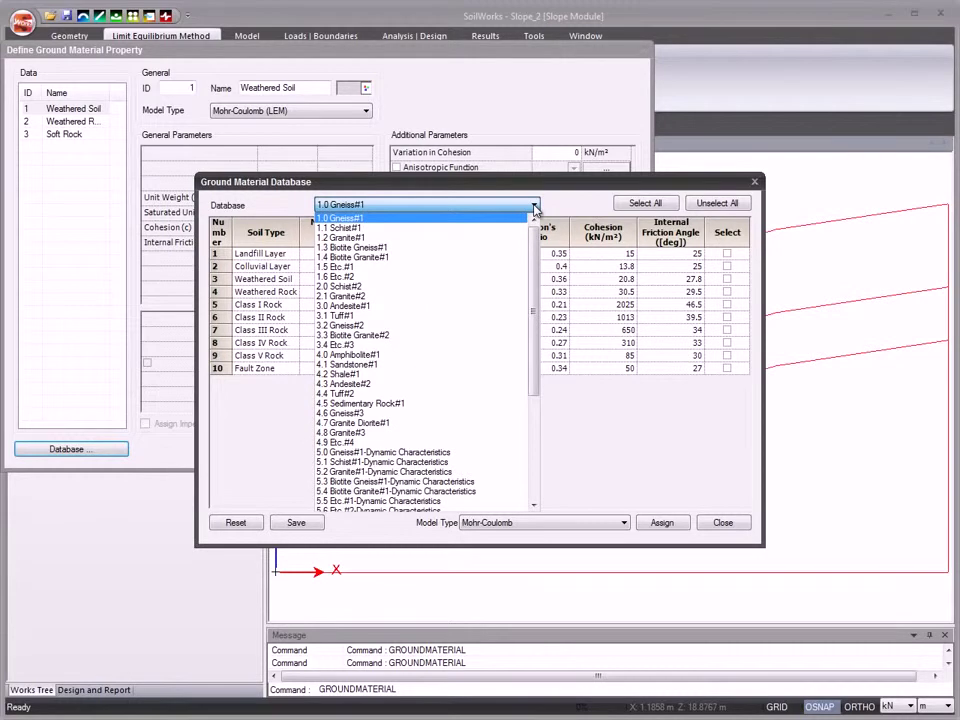
{"action": "left_click", "coordinate": [534, 206]}
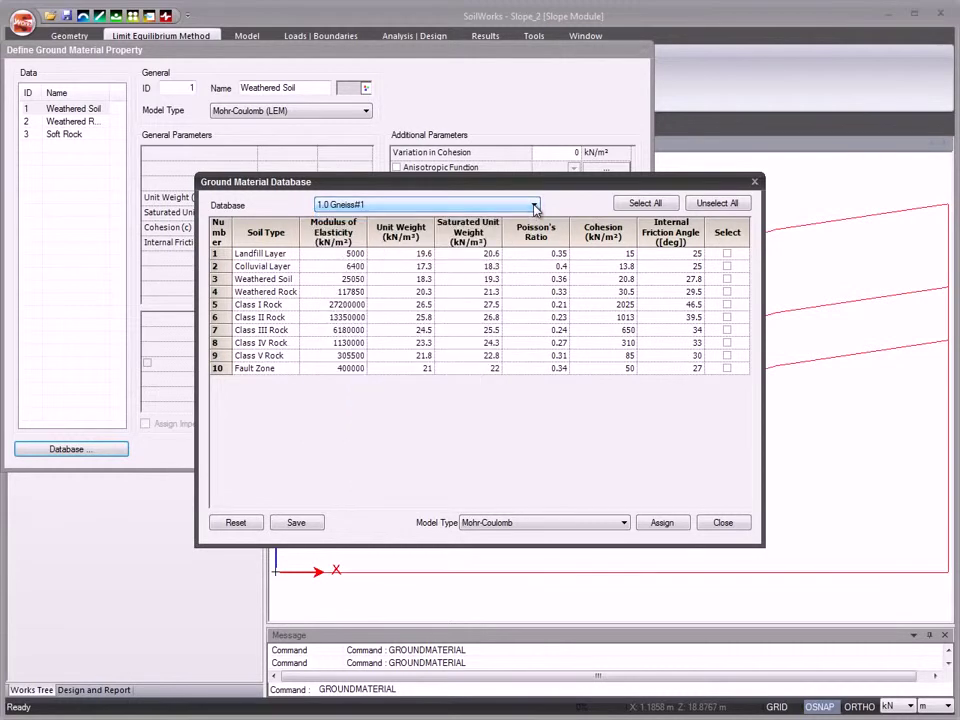
{"action": "left_click", "coordinate": [721, 523]}
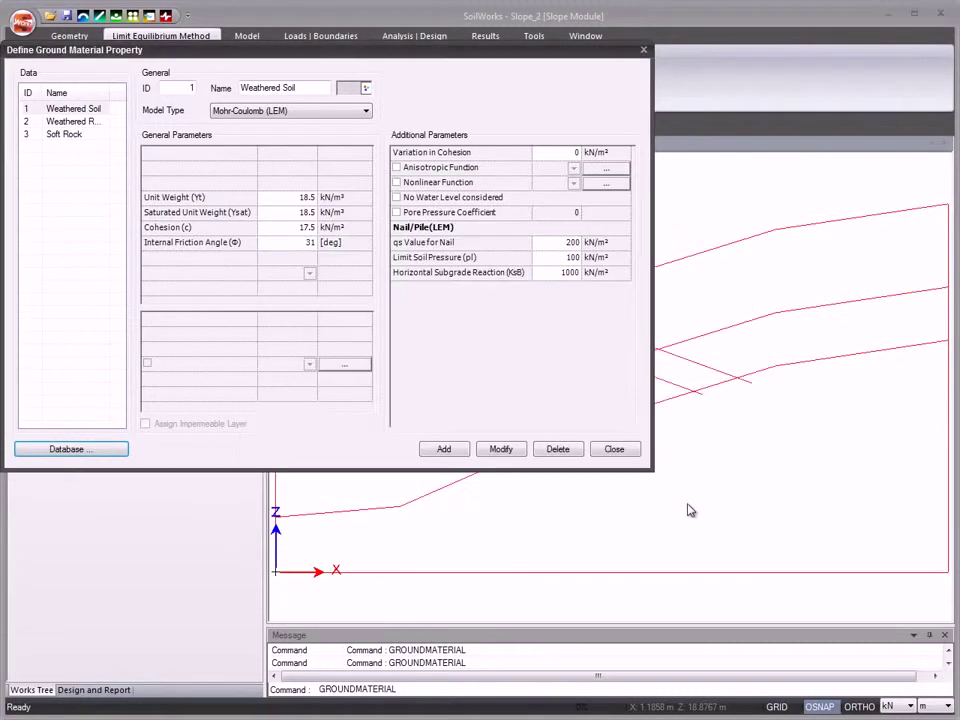
{"action": "left_click", "coordinate": [616, 450]}
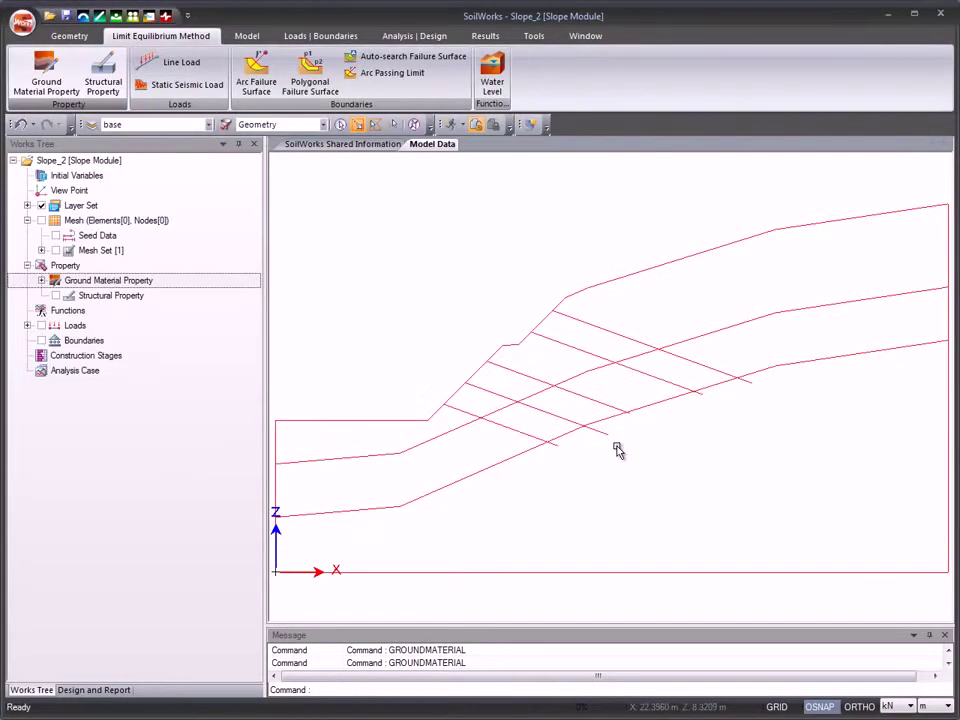
Load the Nail structural property, keeping Nail (LEM) as its element type.
{"action": "left_click", "coordinate": [118, 62]}
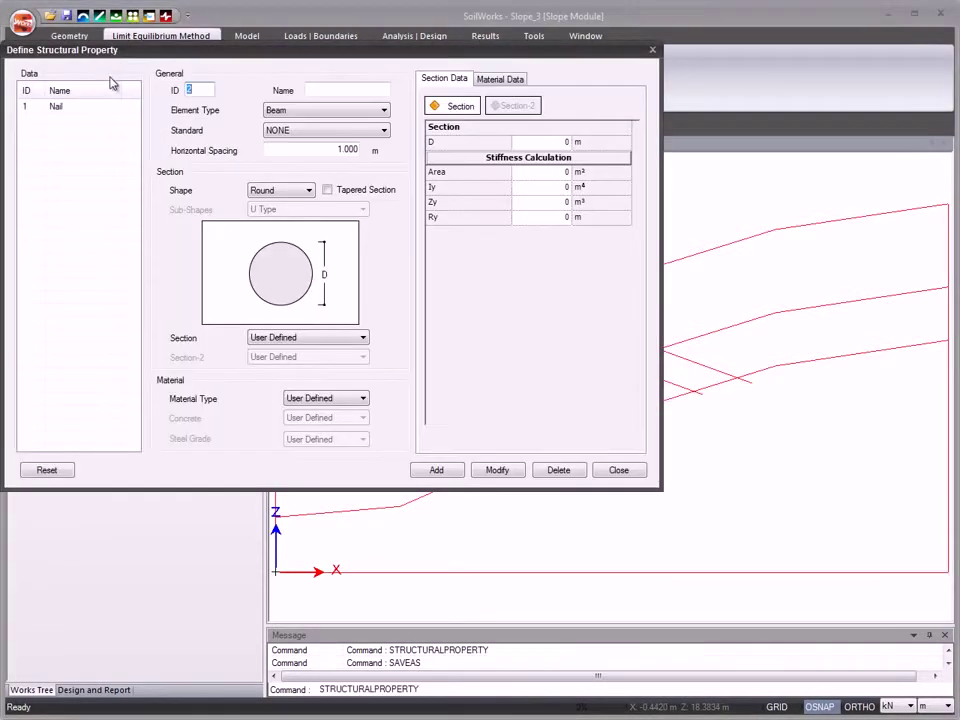
{"action": "left_click", "coordinate": [100, 106]}
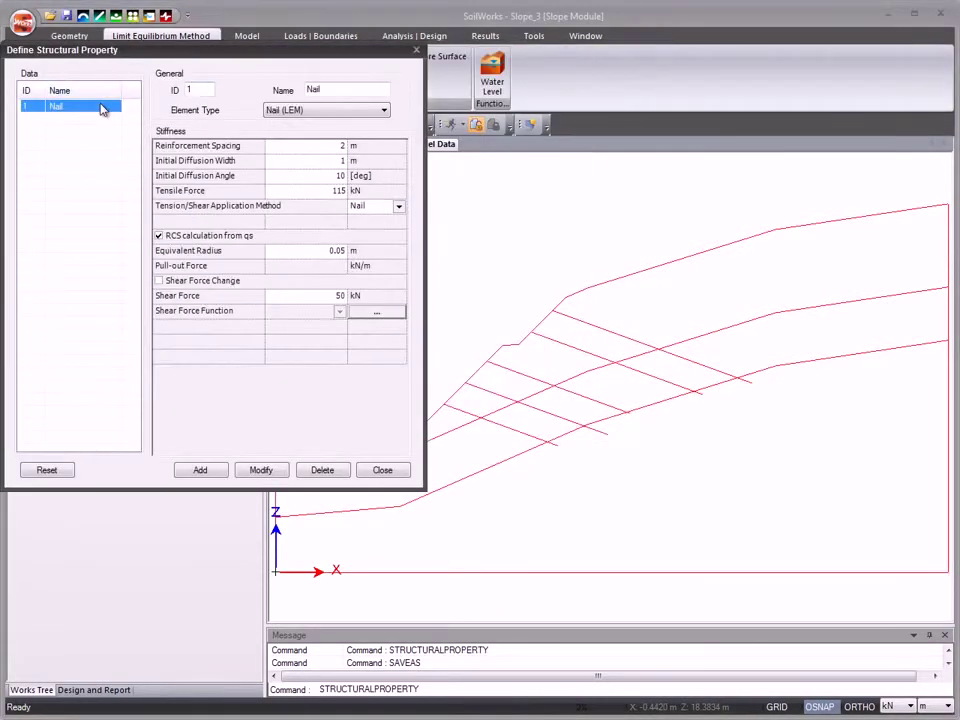
{"action": "left_click", "coordinate": [334, 111]}
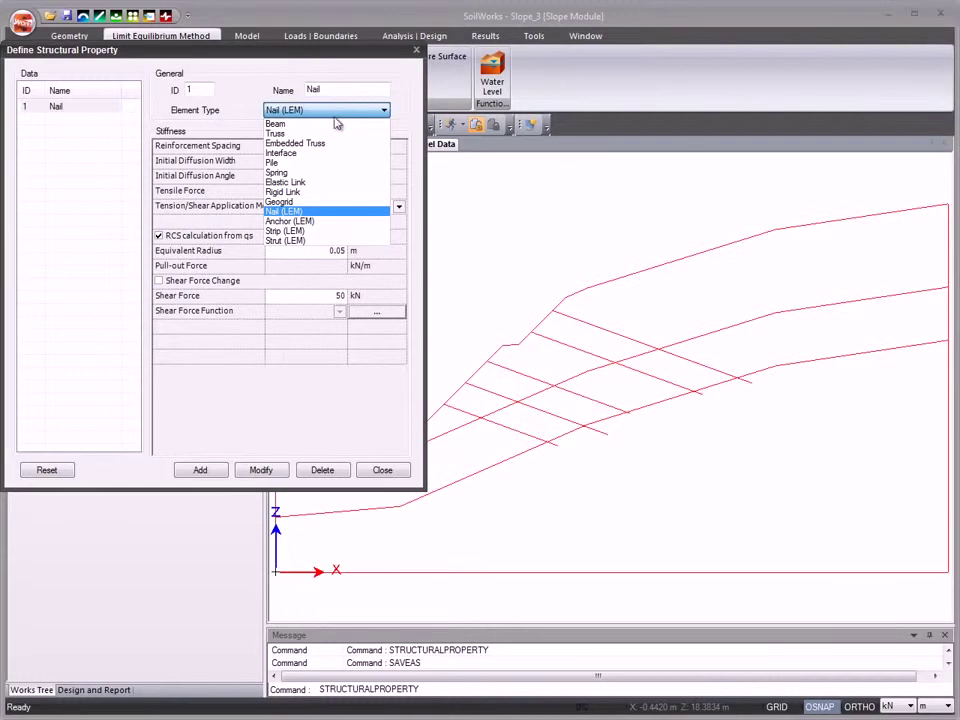
{"action": "left_click", "coordinate": [334, 211]}
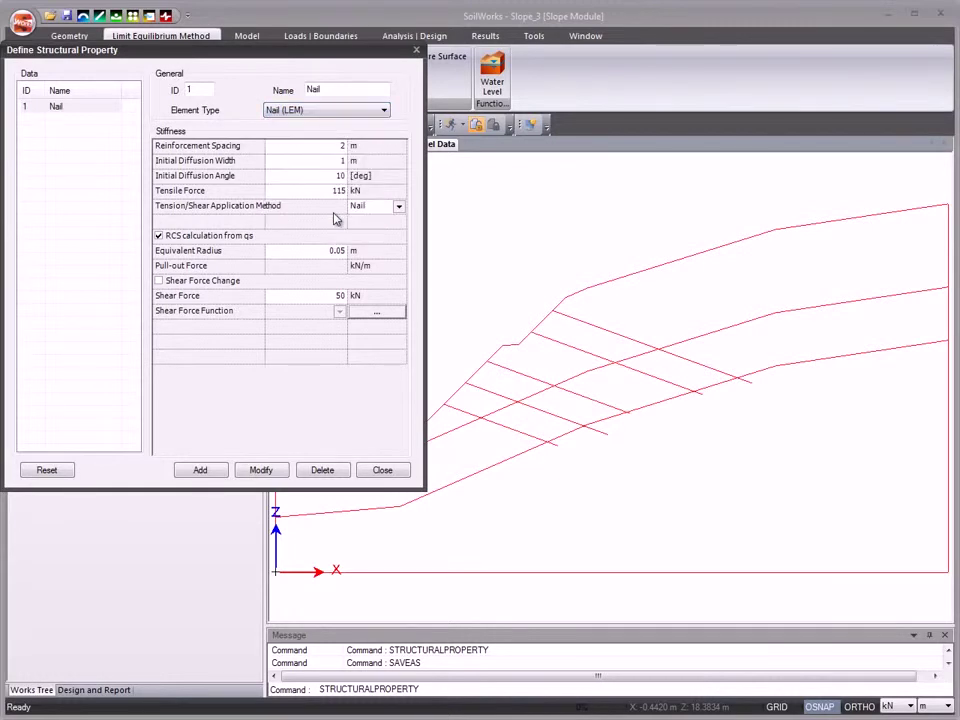
{"action": "left_click", "coordinate": [390, 471]}
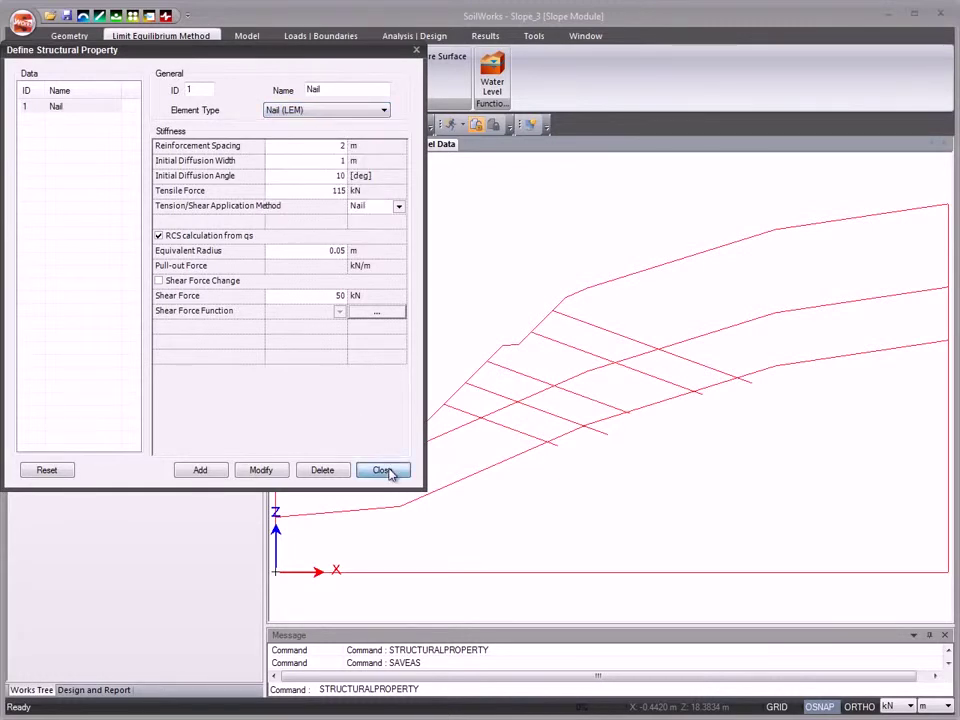
Assign the Nail structural property to the five nail lines in the slope.
{"action": "left_click", "coordinate": [461, 410]}
{"action": "left_click", "coordinate": [489, 392]}
{"action": "left_click", "coordinate": [515, 373]}
{"action": "left_click", "coordinate": [564, 344]}
{"action": "left_click", "coordinate": [591, 325]}
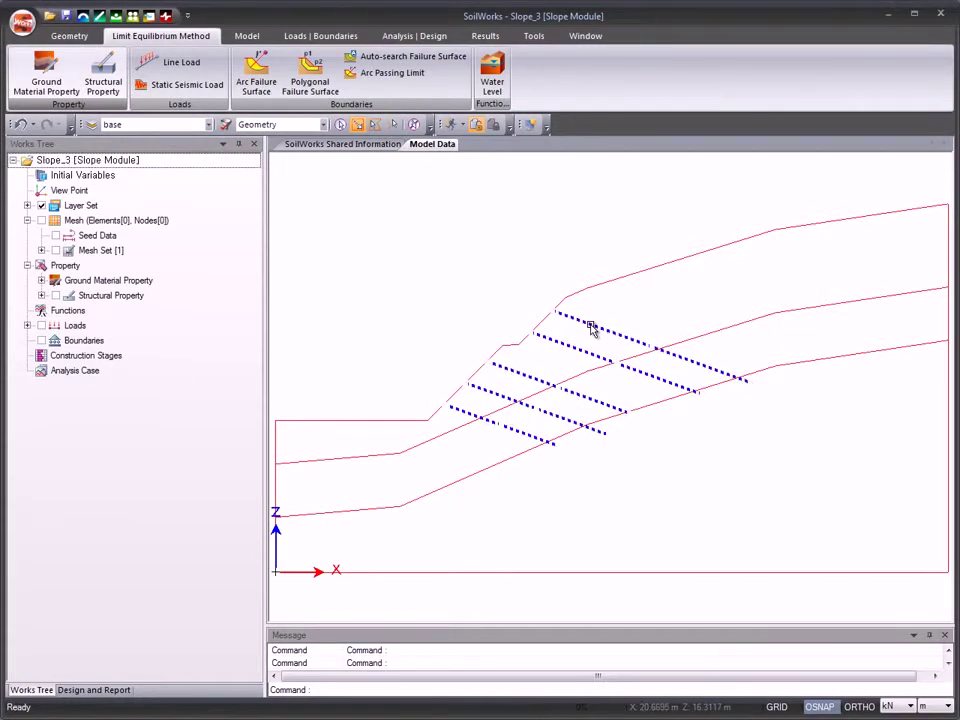
{"action": "left_click", "coordinate": [41, 295]}
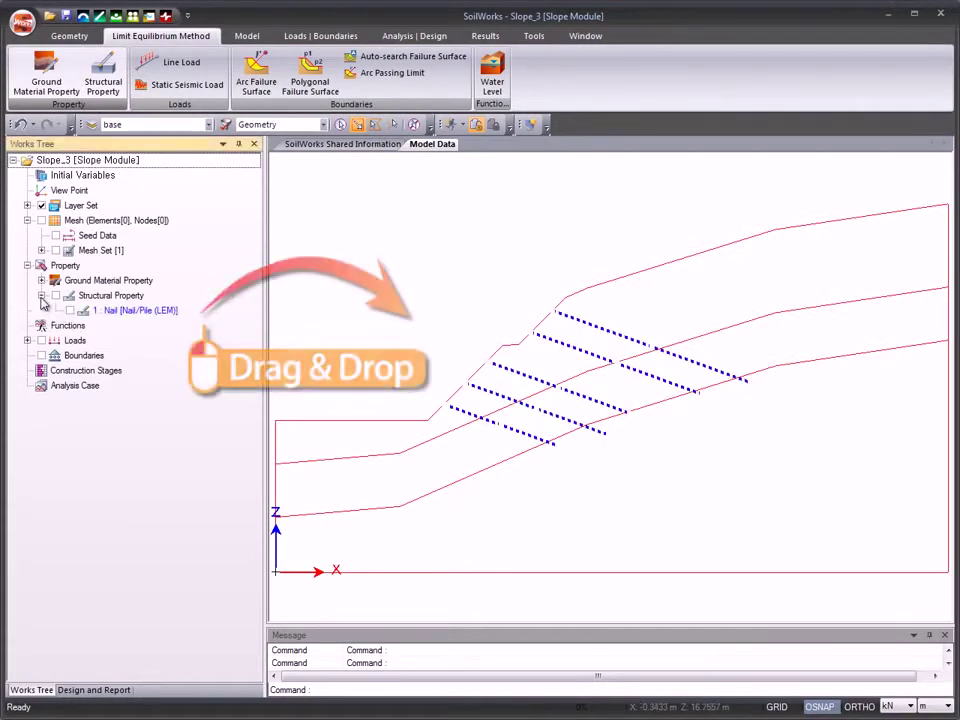
{"action": "left_click", "coordinate": [113, 311]}
{"action": "left_click_drag", "start_coordinate": [279, 318], "coordinate": [390, 316]}
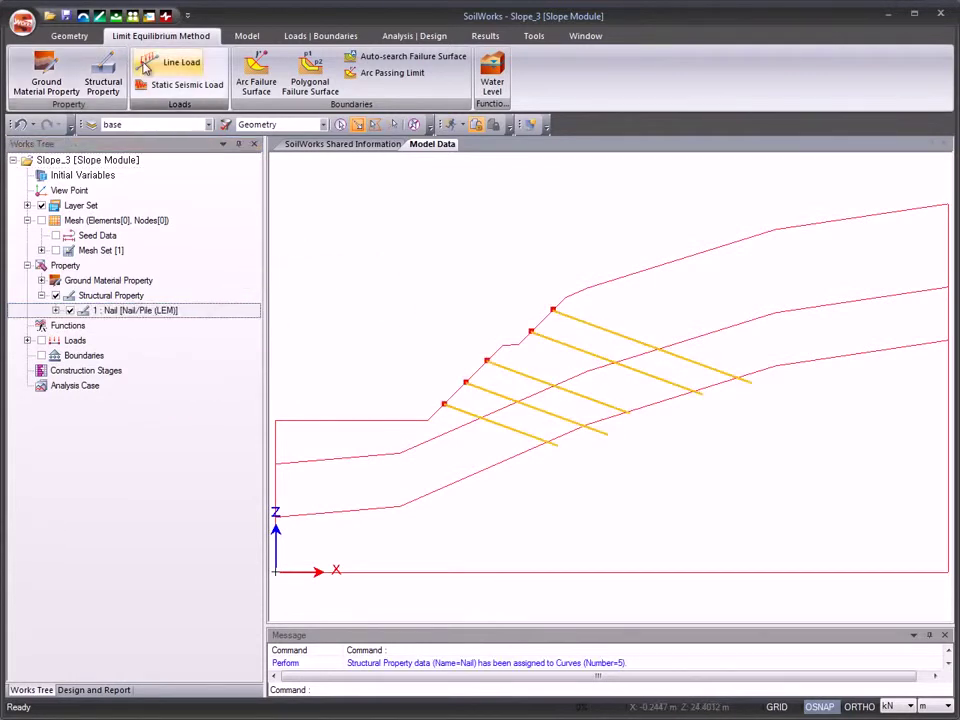
Generate surfaces from the layer boundaries with Smart Surface and assign Weathered Soil to the top layer.
{"action": "left_click", "coordinate": [70, 34]}
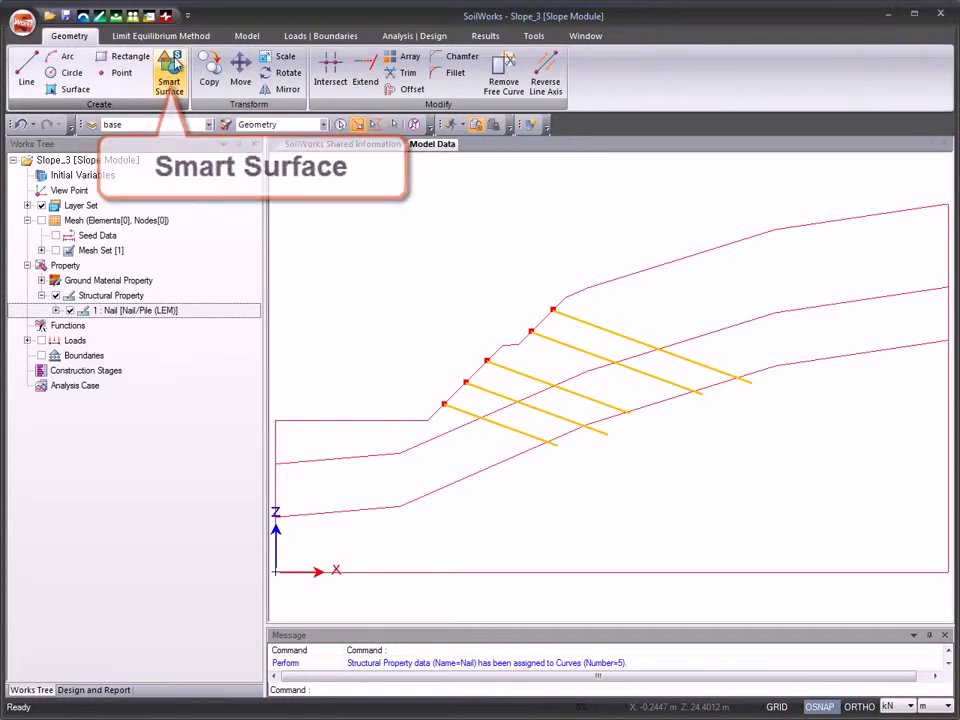
{"action": "left_click", "coordinate": [172, 68]}
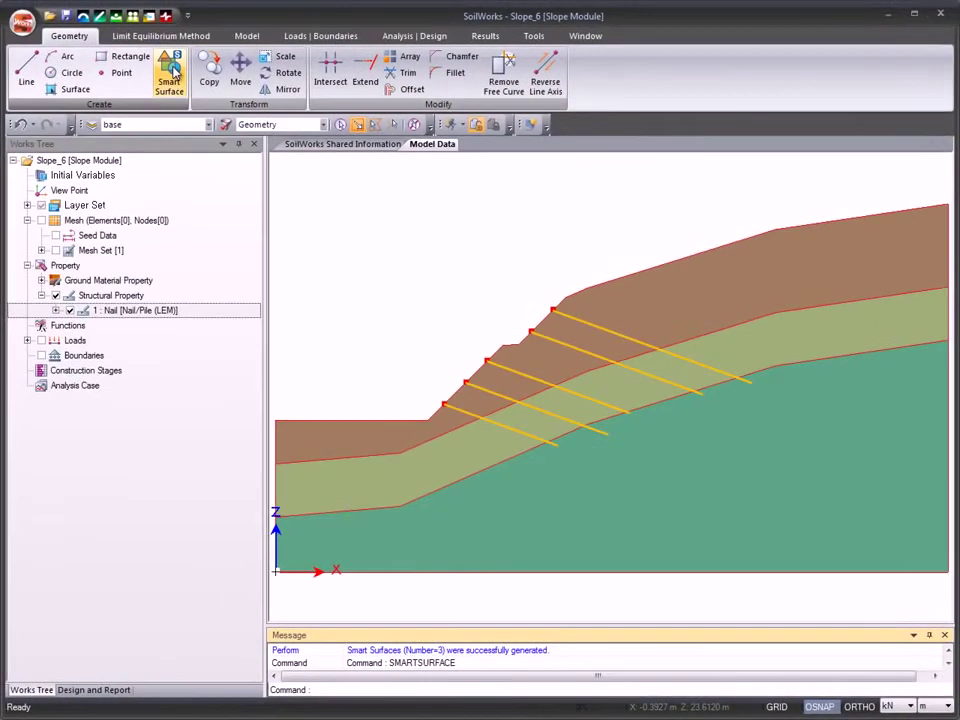
{"action": "left_click", "coordinate": [376, 444]}
{"action": "left_click", "coordinate": [41, 280]}
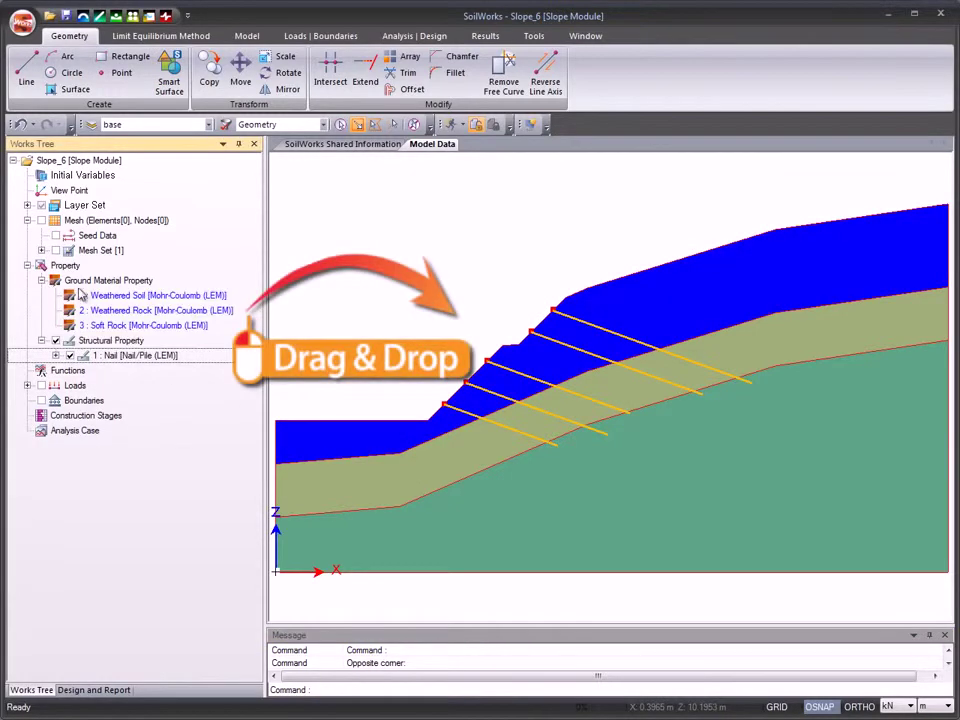
{"action": "left_click", "coordinate": [118, 300]}
{"action": "left_click_drag", "start_coordinate": [118, 300], "coordinate": [336, 321]}
Assign Weathered Rock to the middle layer and Soft Rock to the bottom layer.
{"action": "left_click", "coordinate": [369, 476]}
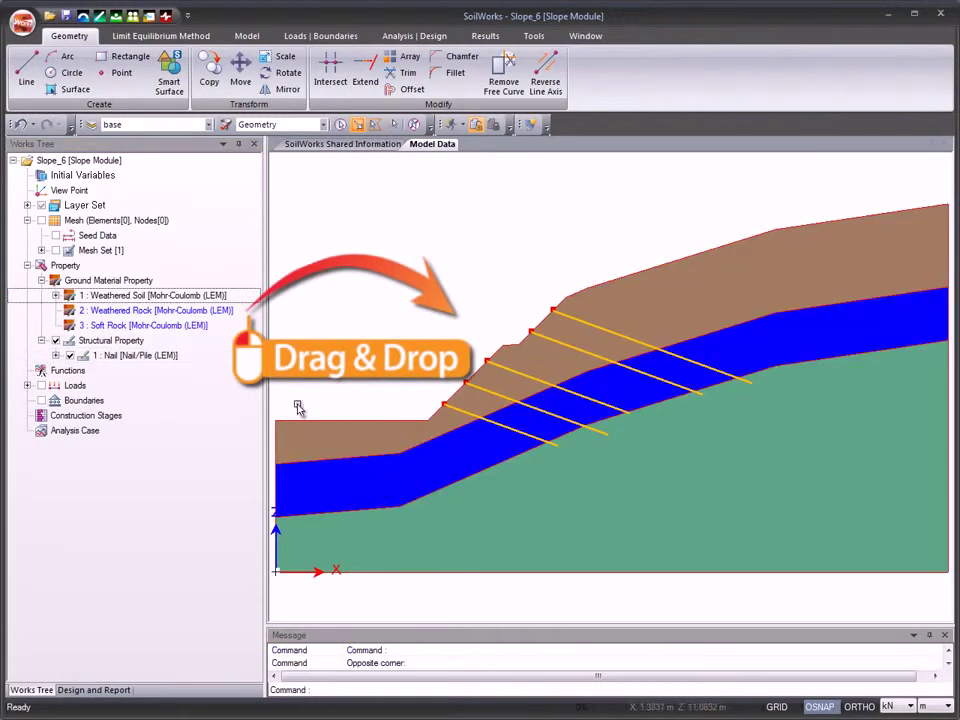
{"action": "left_click_drag", "start_coordinate": [210, 316], "coordinate": [420, 475]}
{"action": "left_click", "coordinate": [429, 531]}
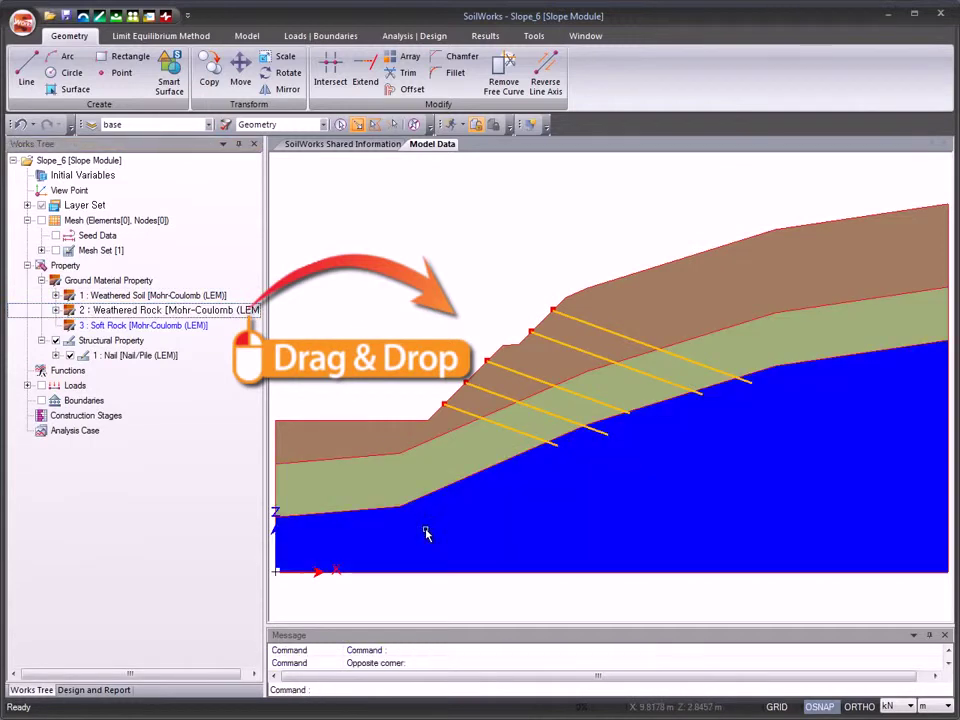
{"action": "left_click_drag", "start_coordinate": [150, 325], "coordinate": [328, 328]}
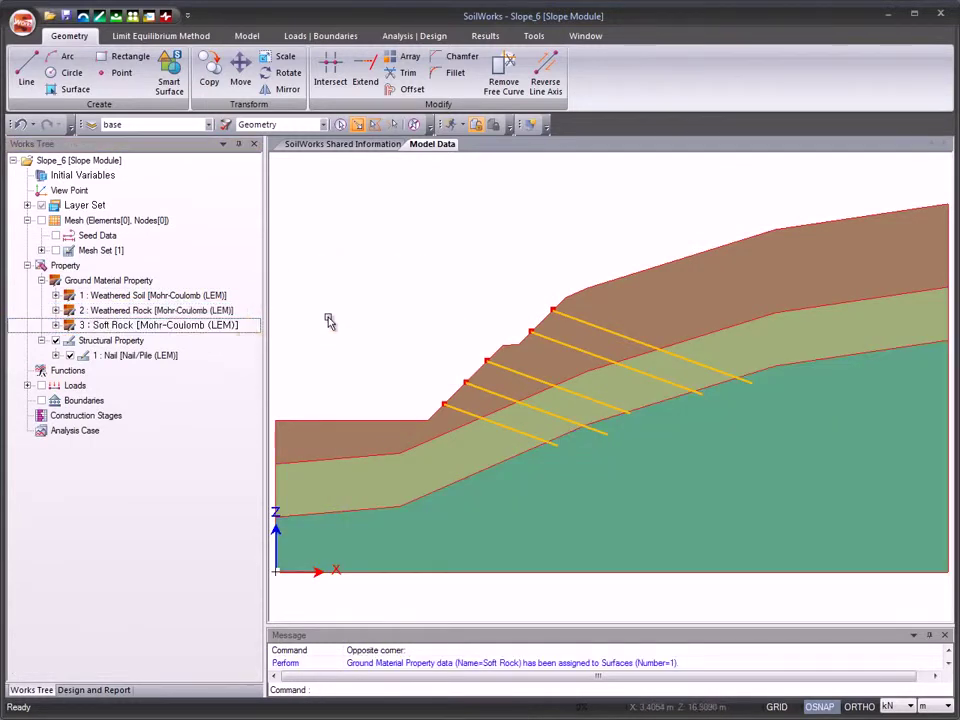
{"action": "left_click", "coordinate": [162, 36]}
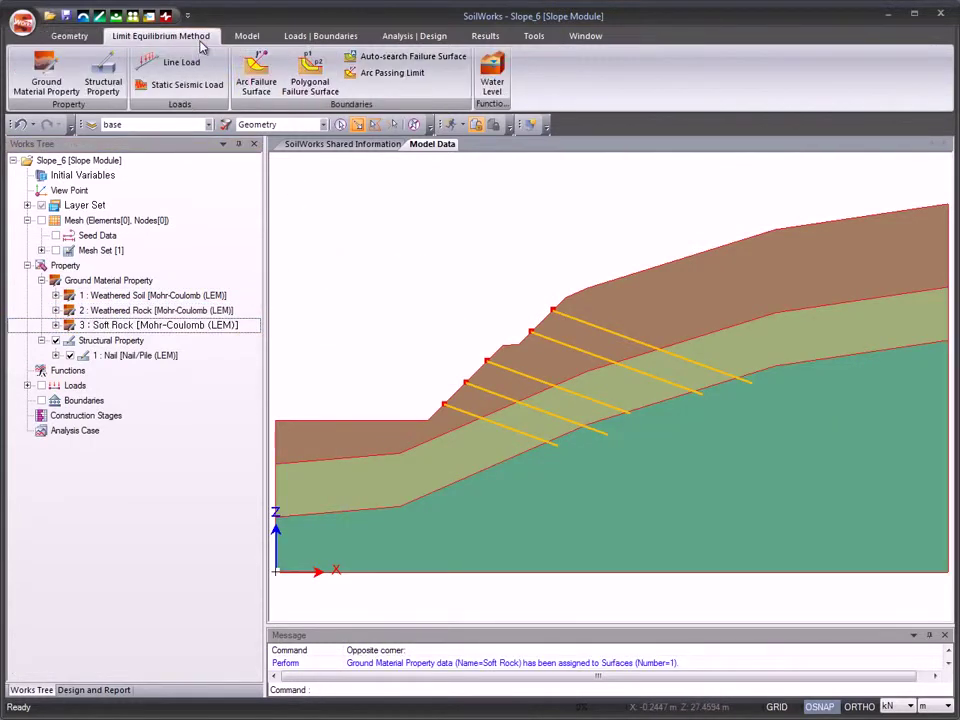
Create a water level along all seven ground-surface curves, from the flat toe to the crest.
{"action": "left_click", "coordinate": [493, 68]}
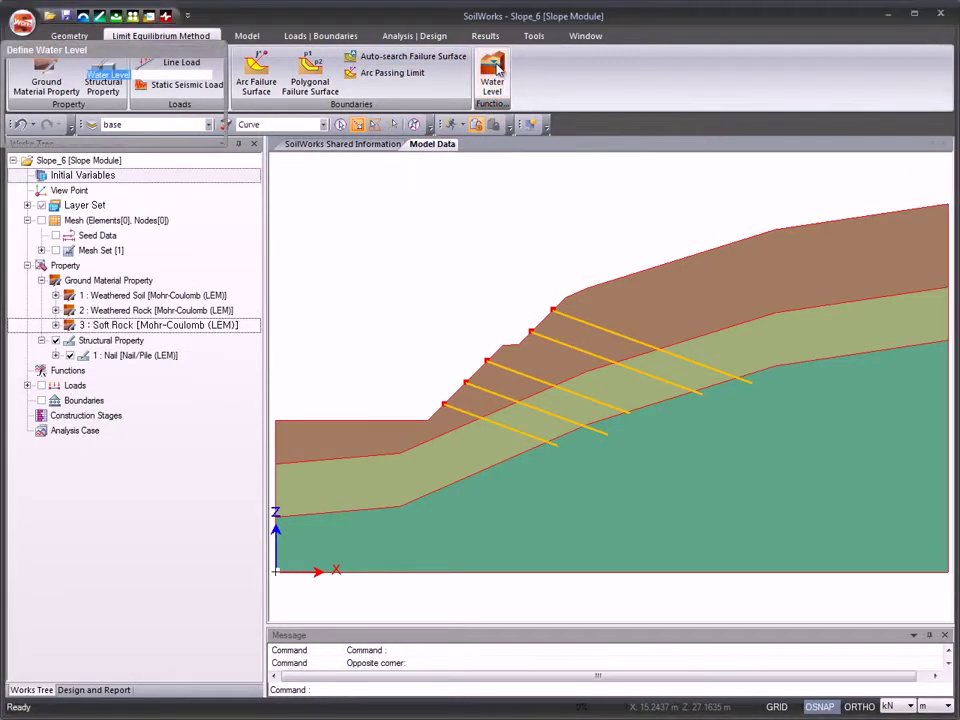
{"action": "left_click", "coordinate": [394, 420]}
{"action": "left_click", "coordinate": [467, 391]}
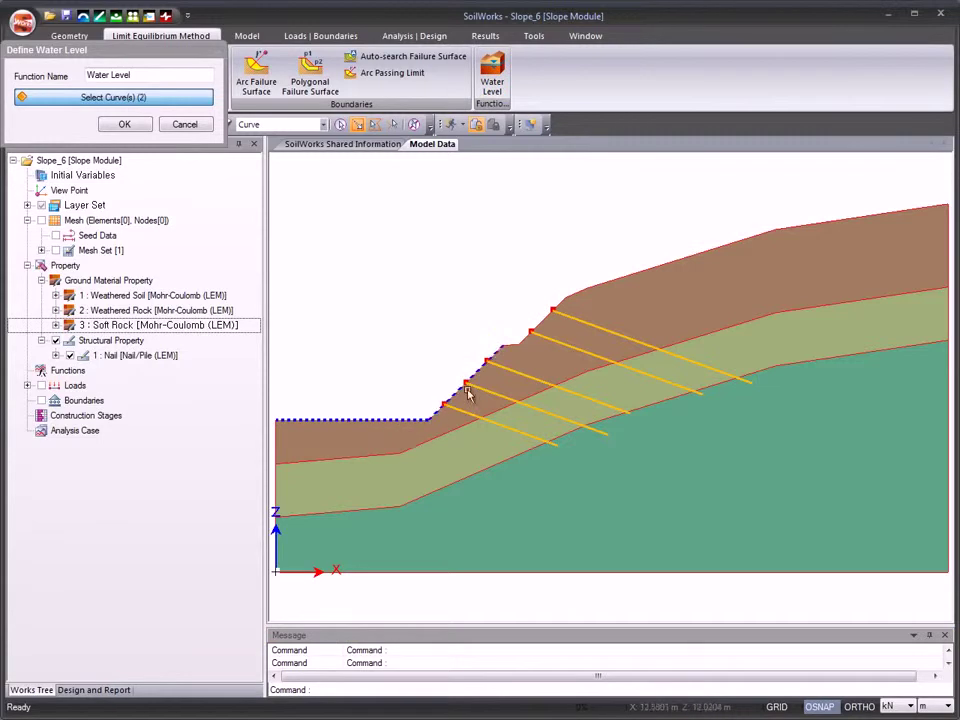
{"action": "left_click", "coordinate": [514, 346]}
{"action": "left_click", "coordinate": [545, 318]}
{"action": "left_click", "coordinate": [591, 291]}
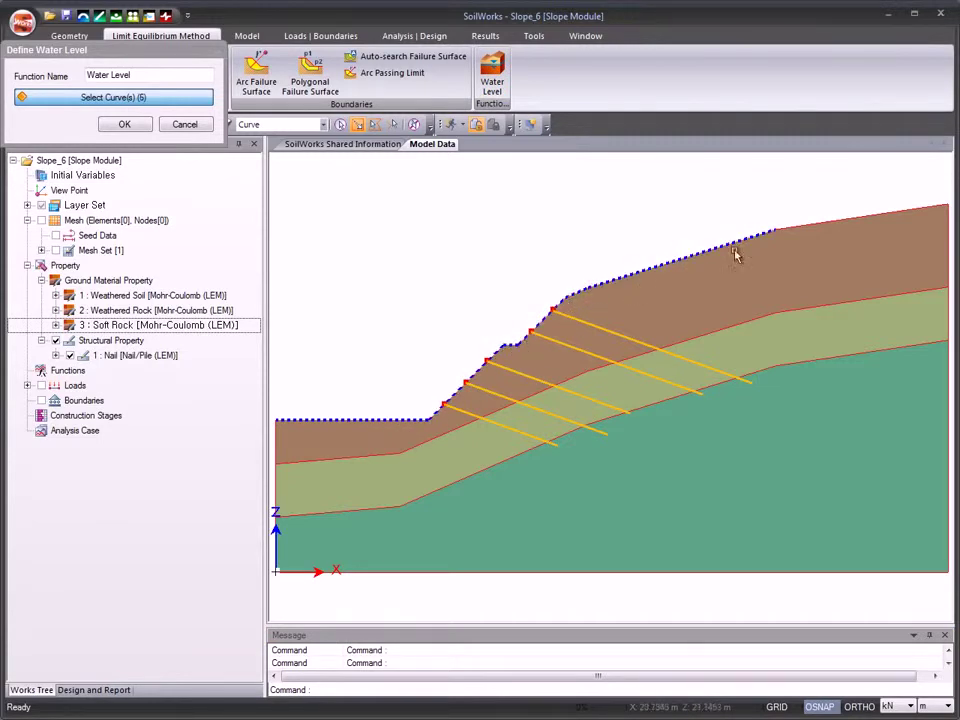
{"action": "left_click", "coordinate": [735, 255]}
{"action": "left_click", "coordinate": [762, 228]}
{"action": "left_click", "coordinate": [124, 124]}
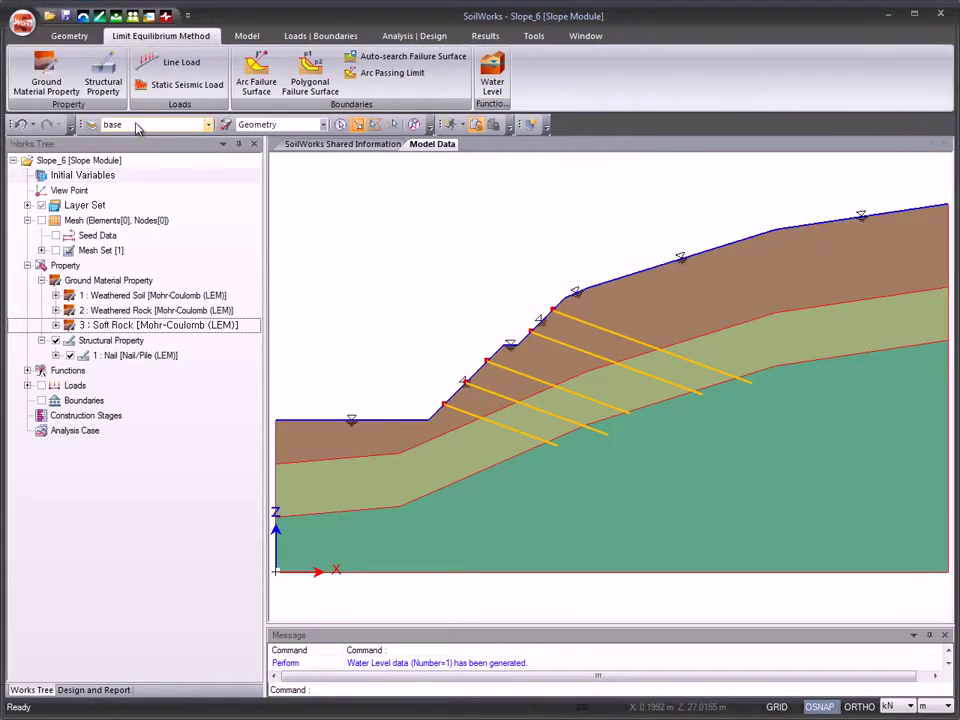
{"action": "left_click", "coordinate": [263, 64]}
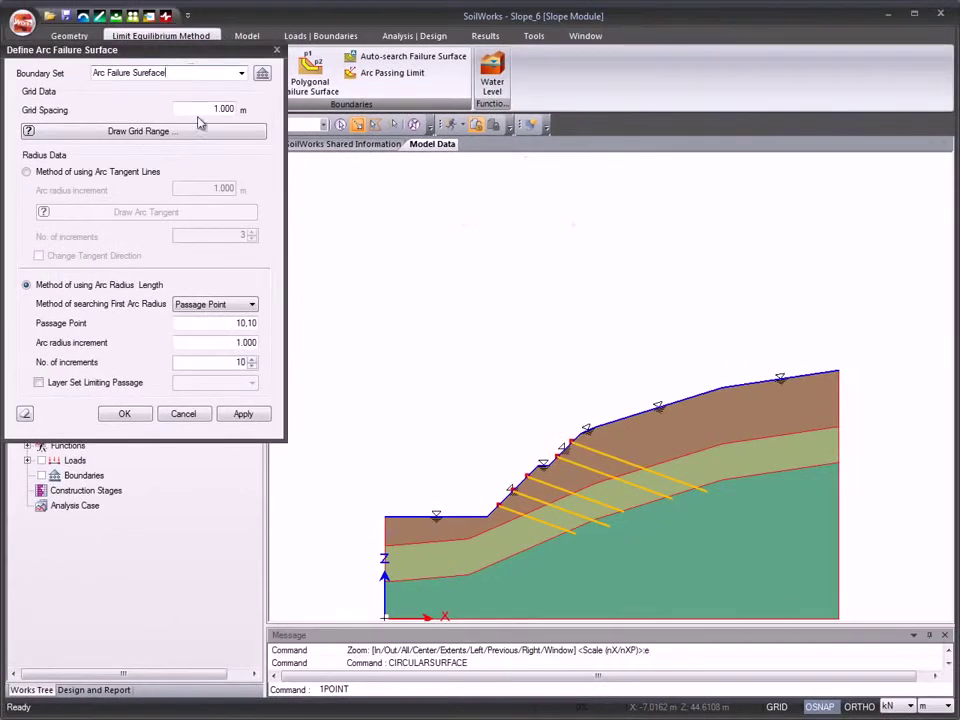
Define the arc failure surface with Passage Point radius search and a three-point grid above the slope.
{"action": "left_click", "coordinate": [222, 305]}
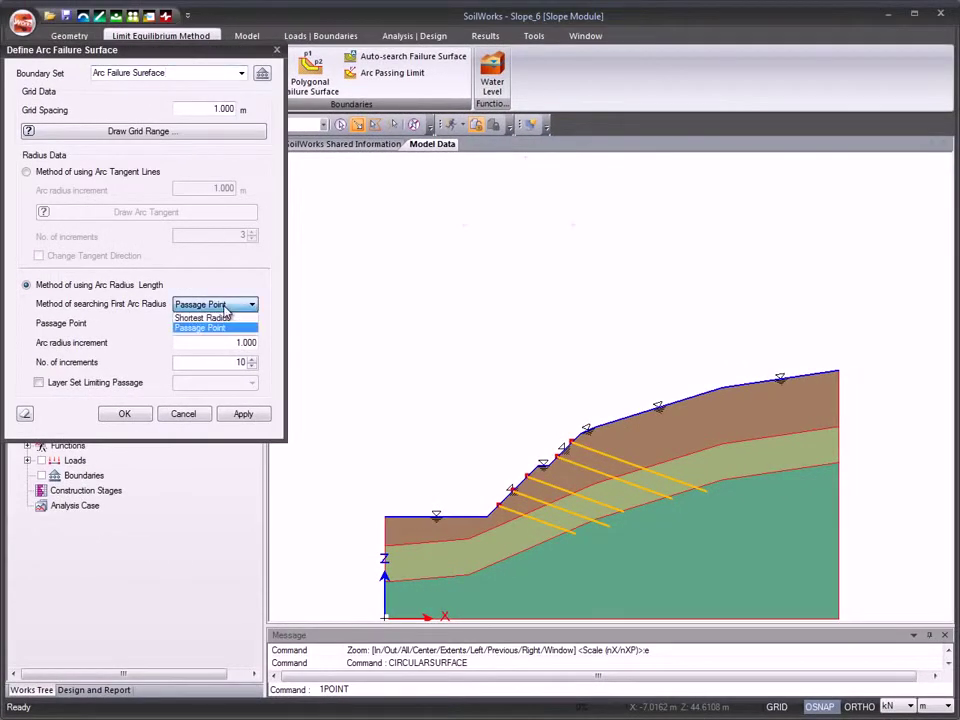
{"action": "left_click", "coordinate": [230, 309]}
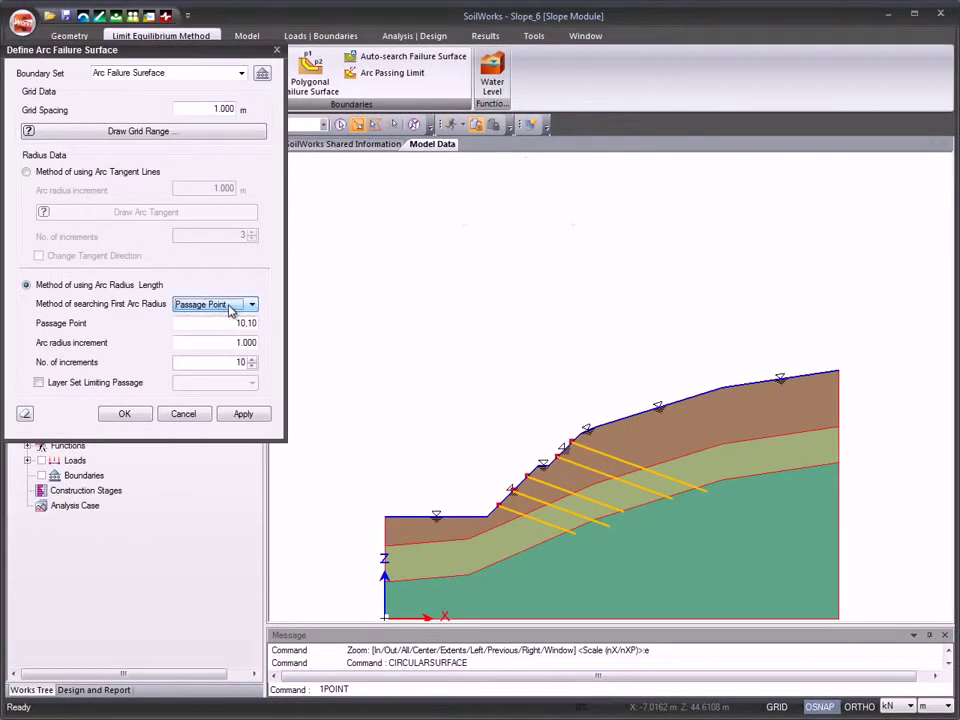
{"action": "left_click", "coordinate": [213, 131]}
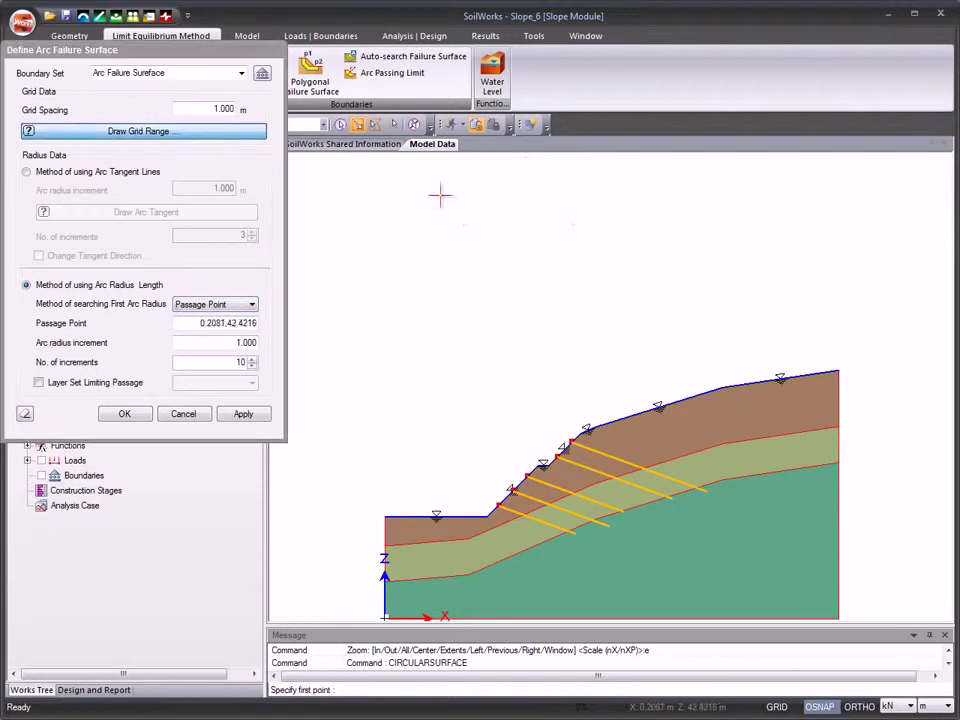
{"action": "left_click", "coordinate": [466, 221]}
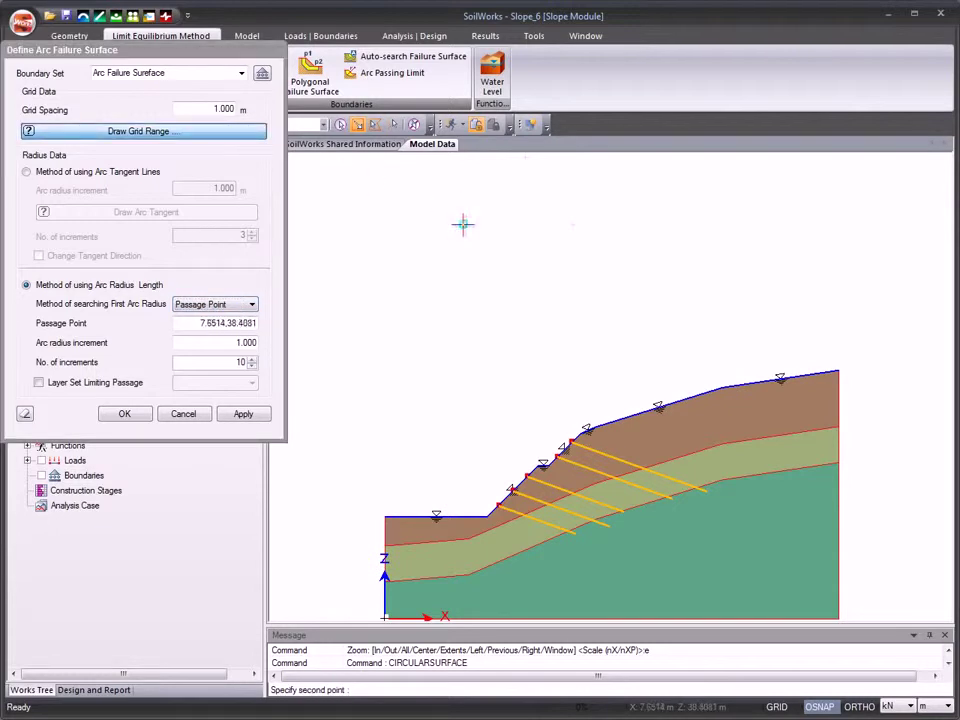
{"action": "left_click", "coordinate": [524, 155]}
{"action": "left_click", "coordinate": [569, 224]}
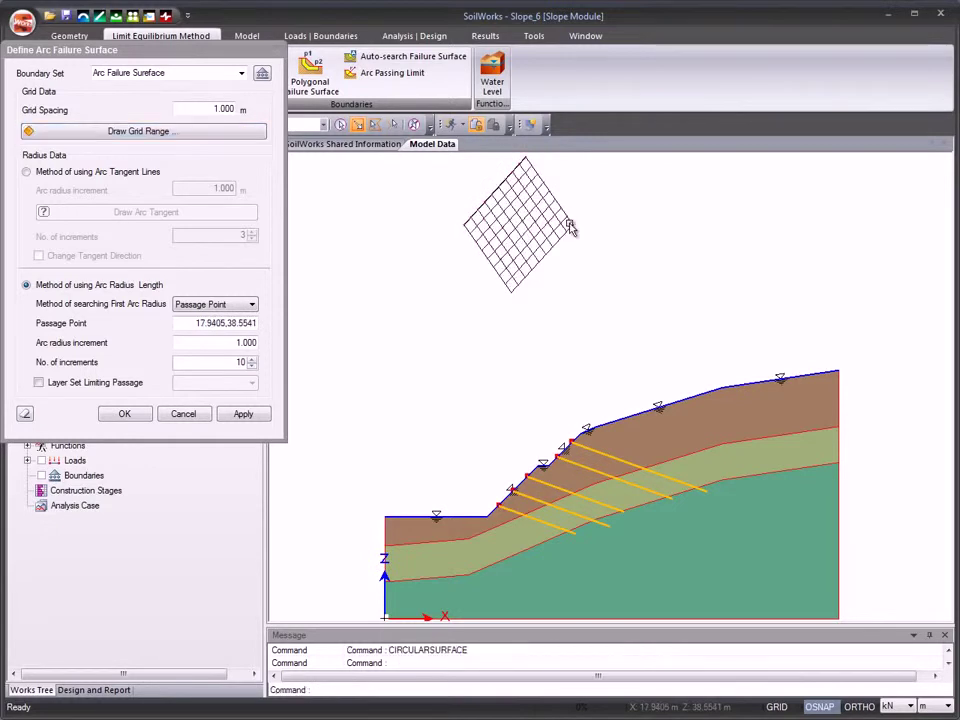
{"action": "left_click", "coordinate": [124, 414]}
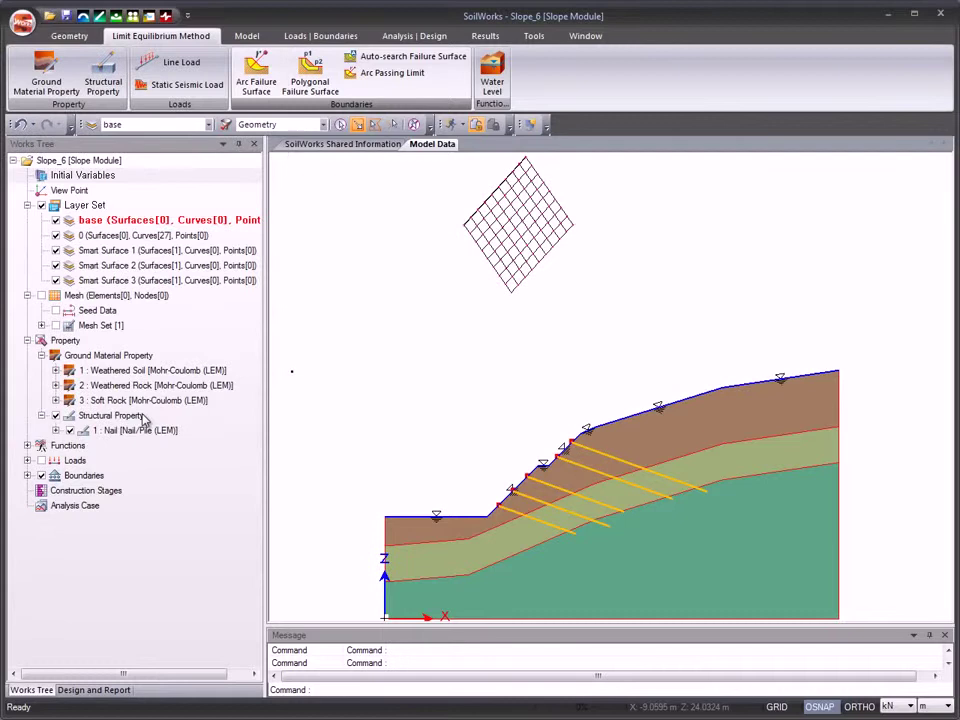
Edit the LEM-Rainy Season analysis case, keeping Limit Equilibrium Method as the analysis method.
{"action": "left_click", "coordinate": [399, 37]}
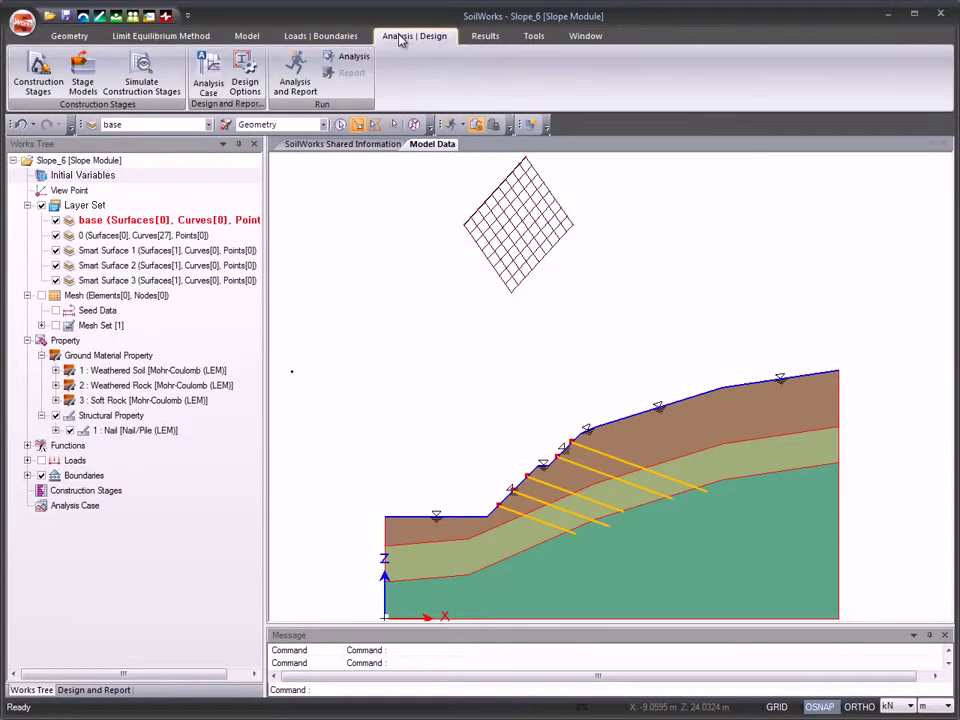
{"action": "left_click", "coordinate": [212, 68]}
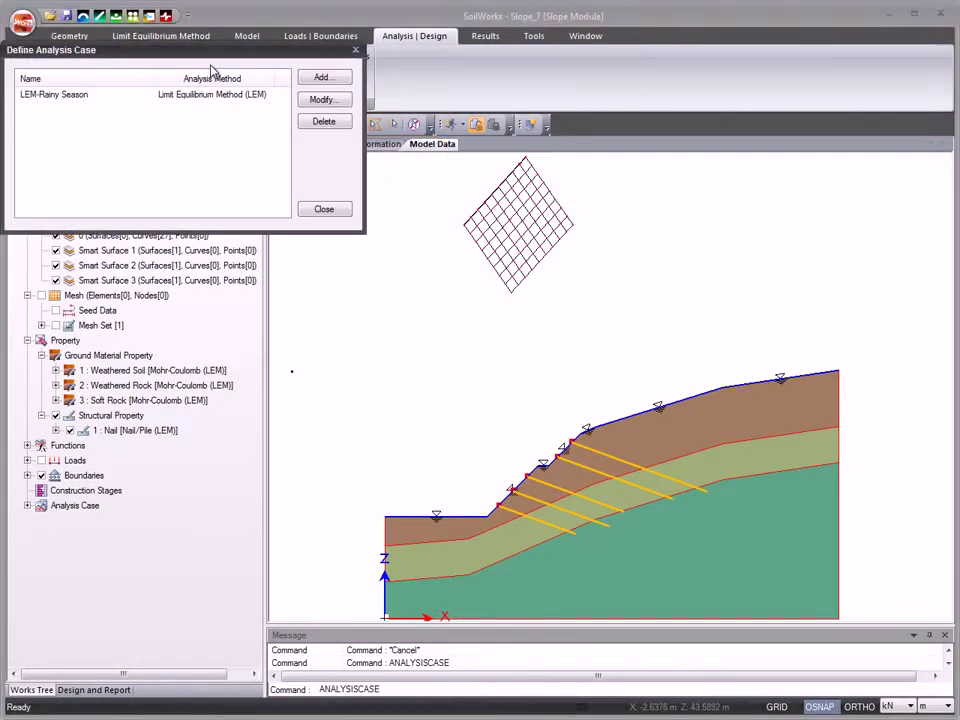
{"action": "left_click", "coordinate": [240, 94]}
{"action": "left_click", "coordinate": [340, 100]}
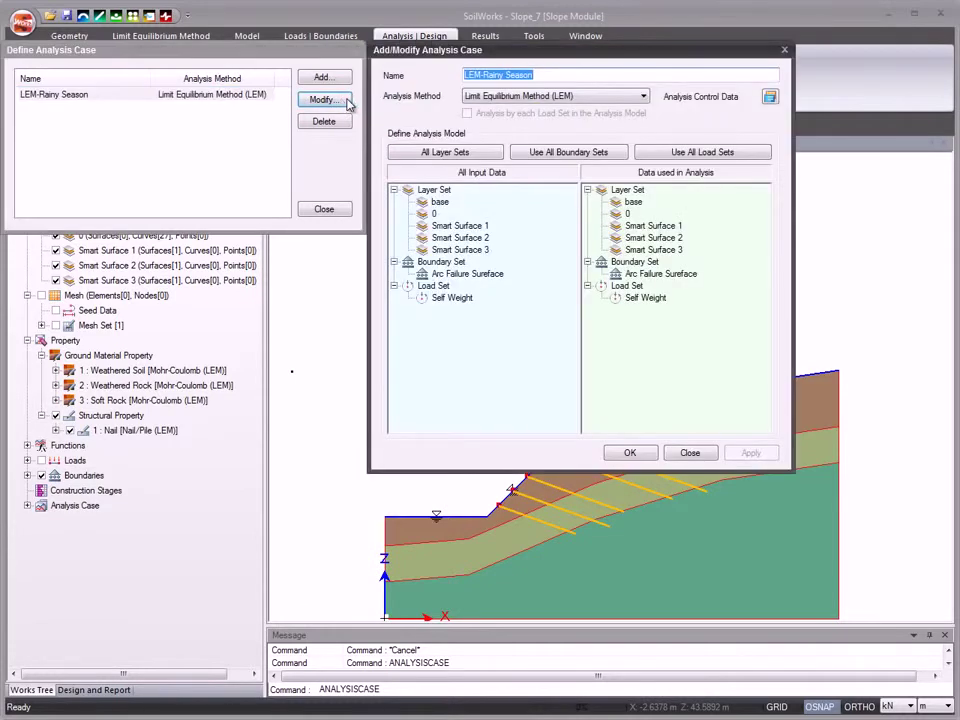
{"action": "left_click", "coordinate": [590, 74]}
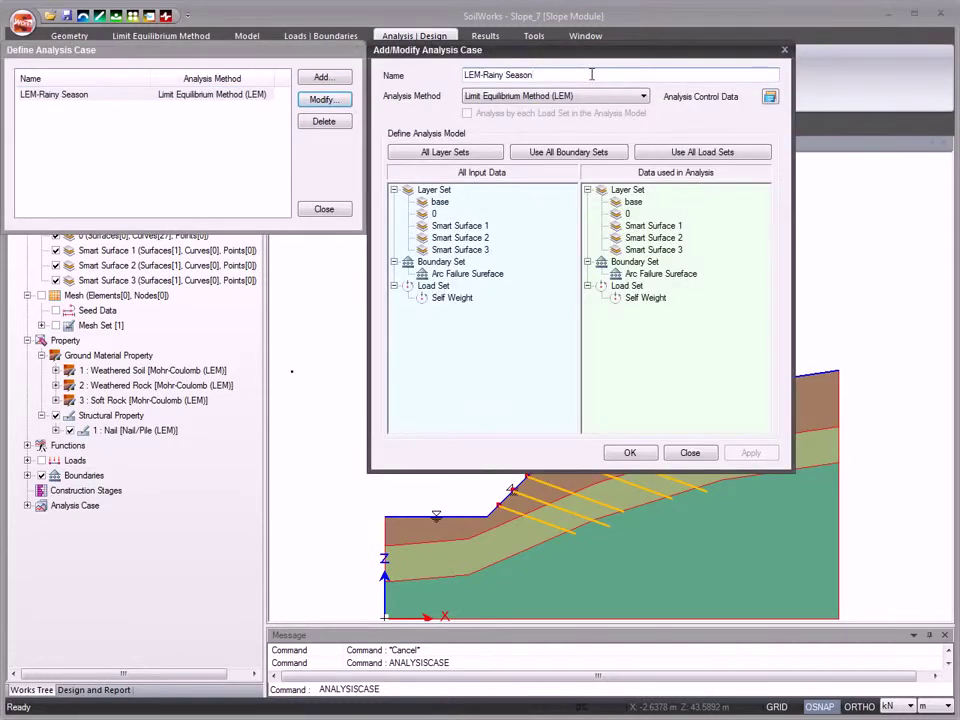
{"action": "left_click", "coordinate": [604, 97]}
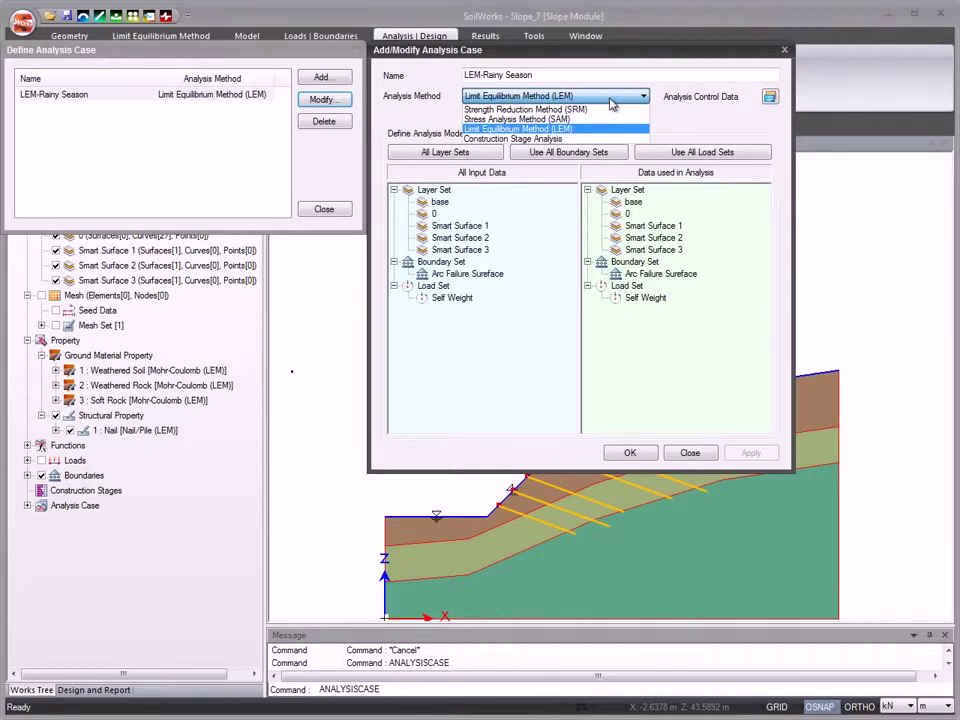
{"action": "left_click", "coordinate": [612, 100]}
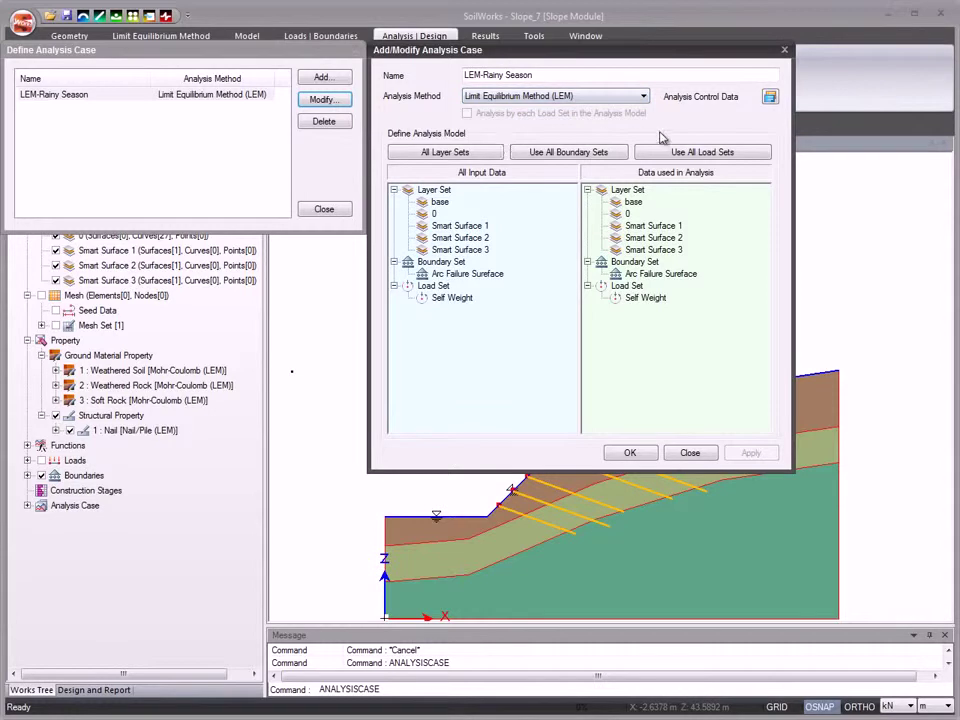
Set analysis control to Bishop with the defined water level, and save the LEM-Rainy Season case.
{"action": "left_click", "coordinate": [769, 99]}
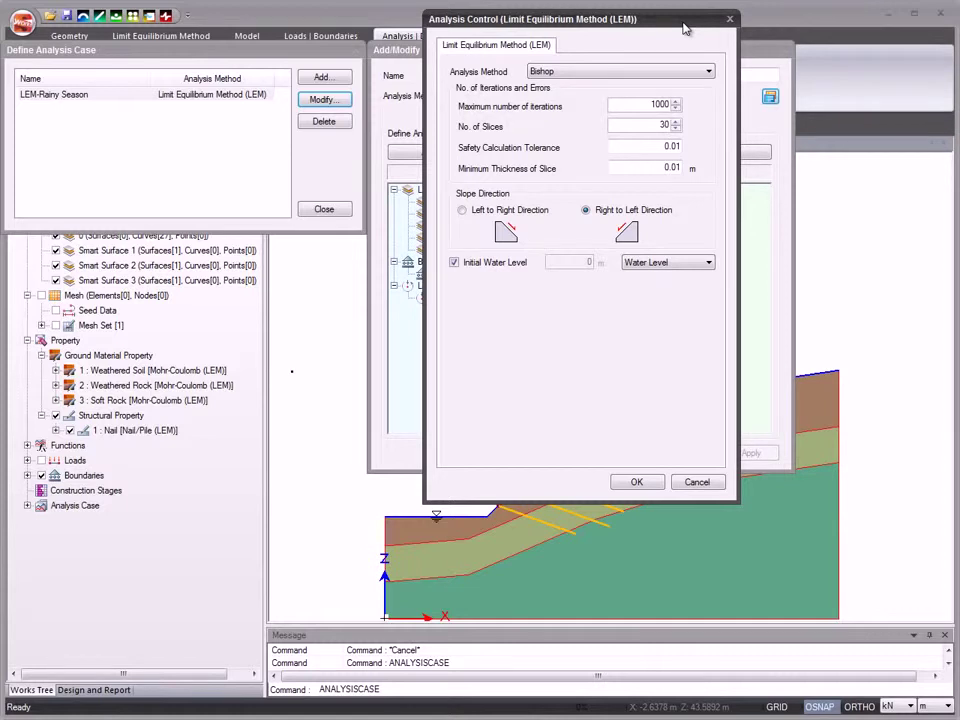
{"action": "left_click", "coordinate": [657, 72]}
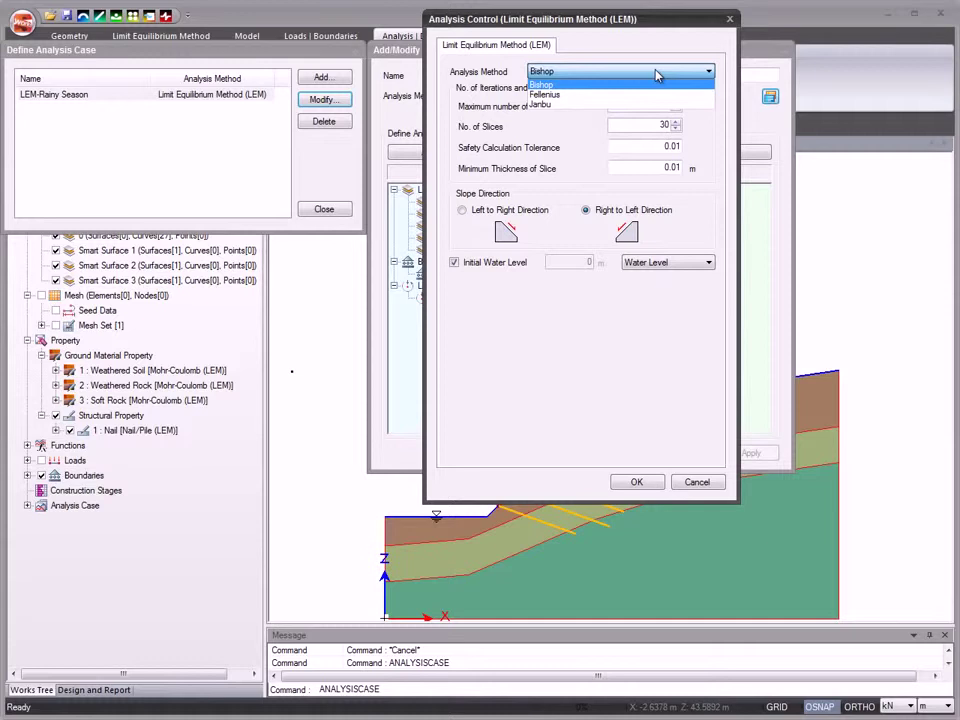
{"action": "left_click", "coordinate": [658, 74]}
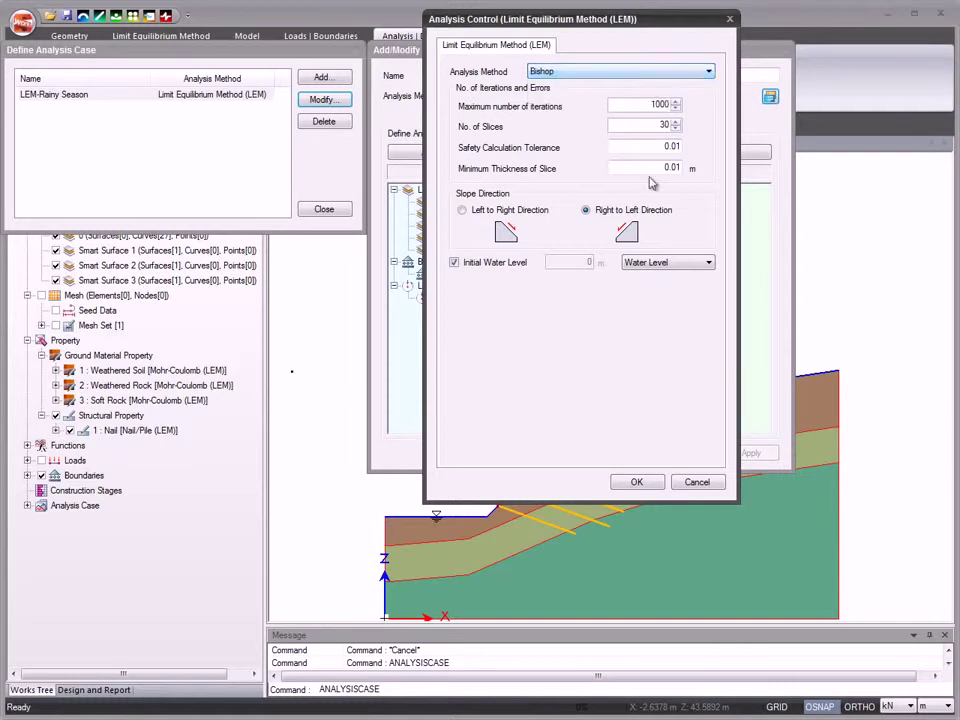
{"action": "left_click", "coordinate": [645, 264]}
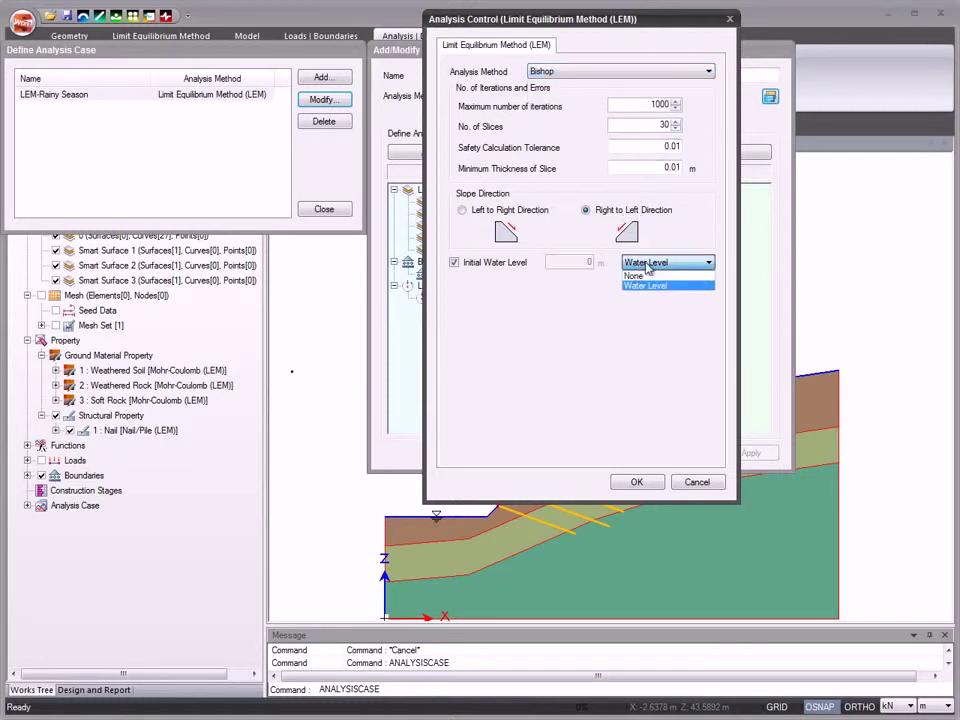
{"action": "left_click", "coordinate": [685, 267]}
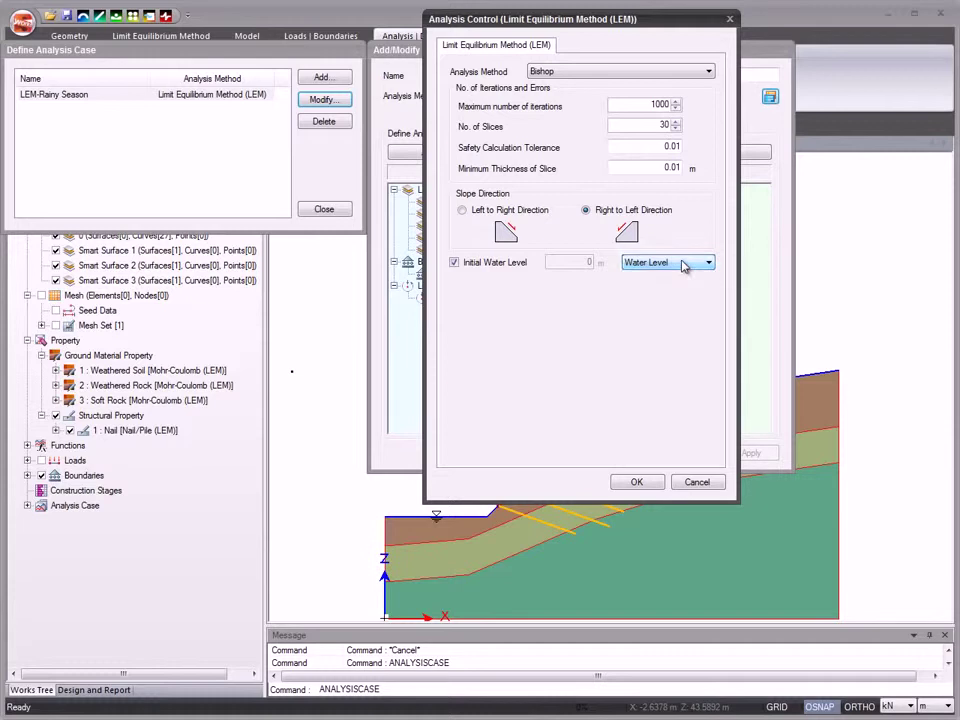
{"action": "left_click", "coordinate": [636, 482]}
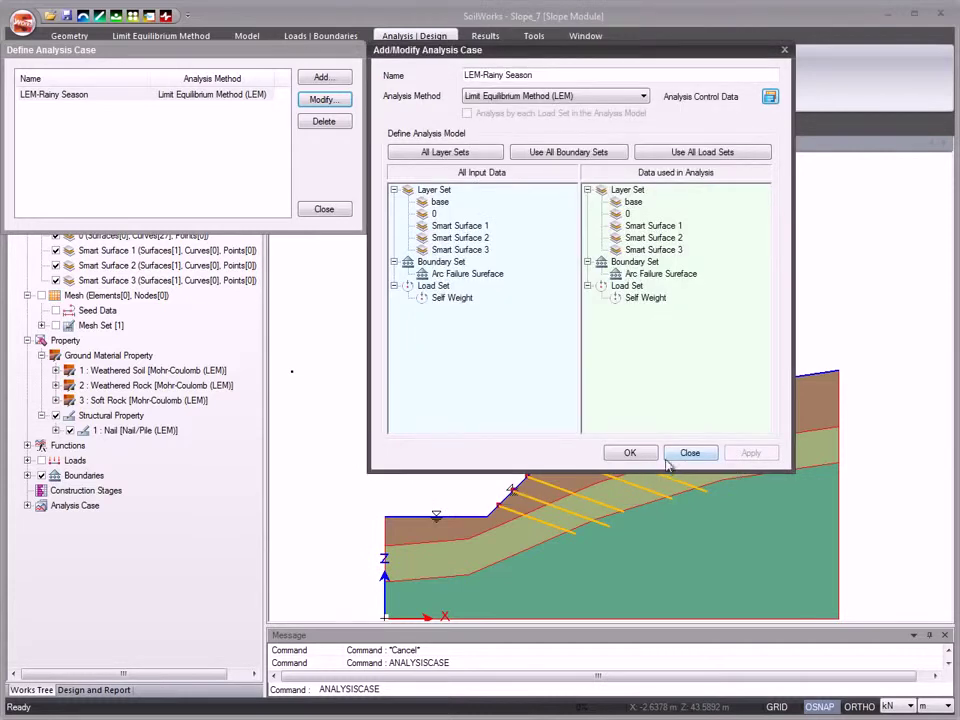
{"action": "left_click", "coordinate": [690, 452]}
{"action": "left_click", "coordinate": [324, 210]}
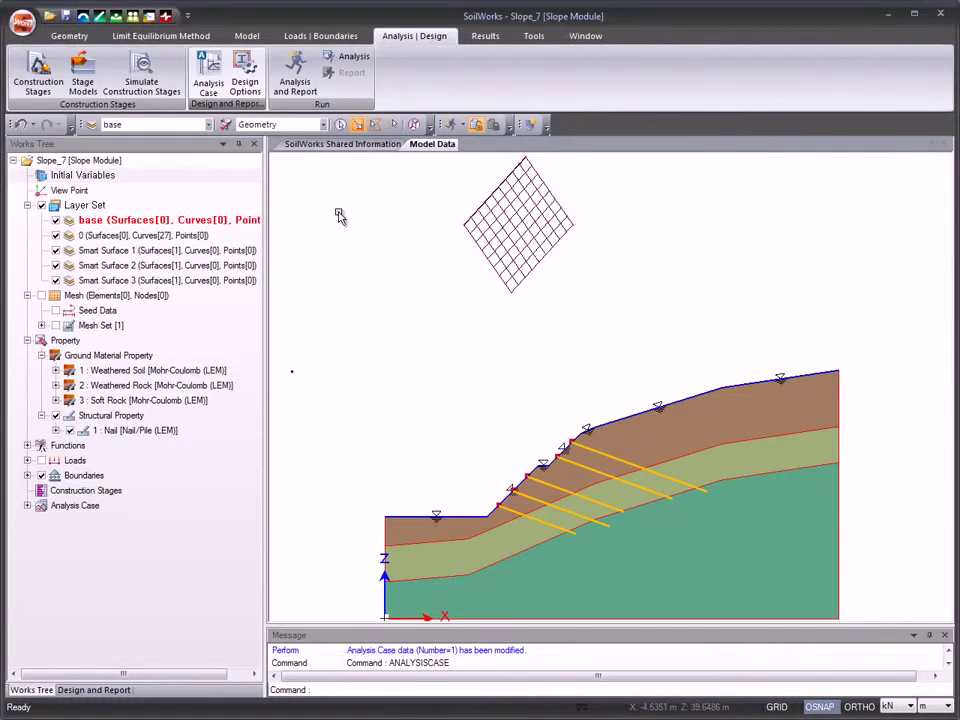
Switch the design safety factors from embankment to Cut Slope: 1.500 dry, 1.200 wet.
{"action": "left_click", "coordinate": [247, 66]}
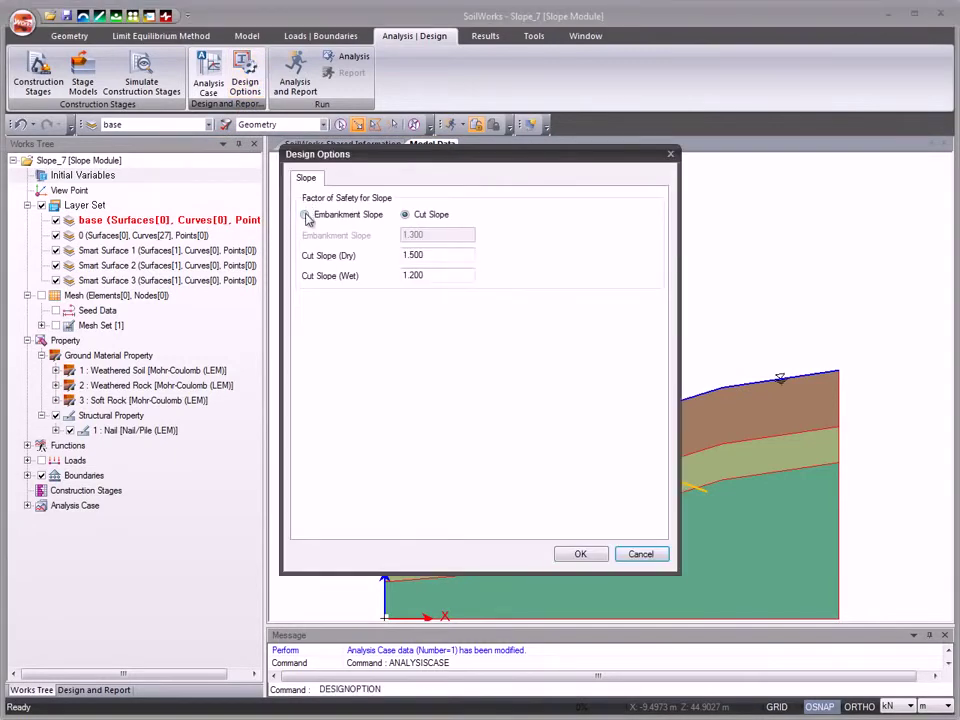
{"action": "left_click", "coordinate": [305, 216]}
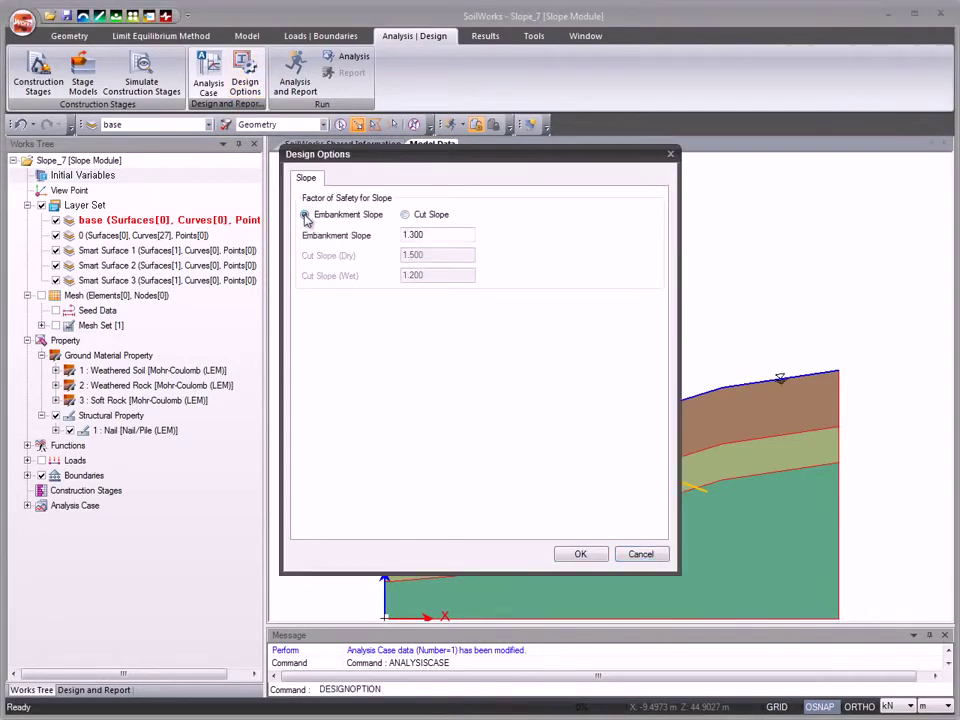
{"action": "left_click", "coordinate": [406, 215]}
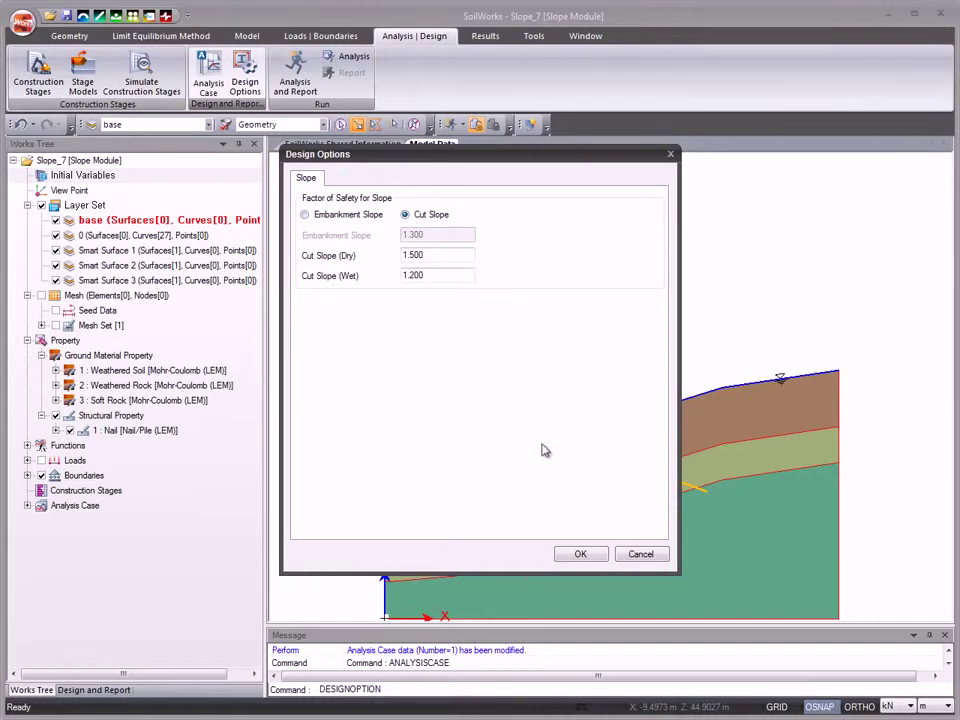
{"action": "left_click", "coordinate": [580, 554]}
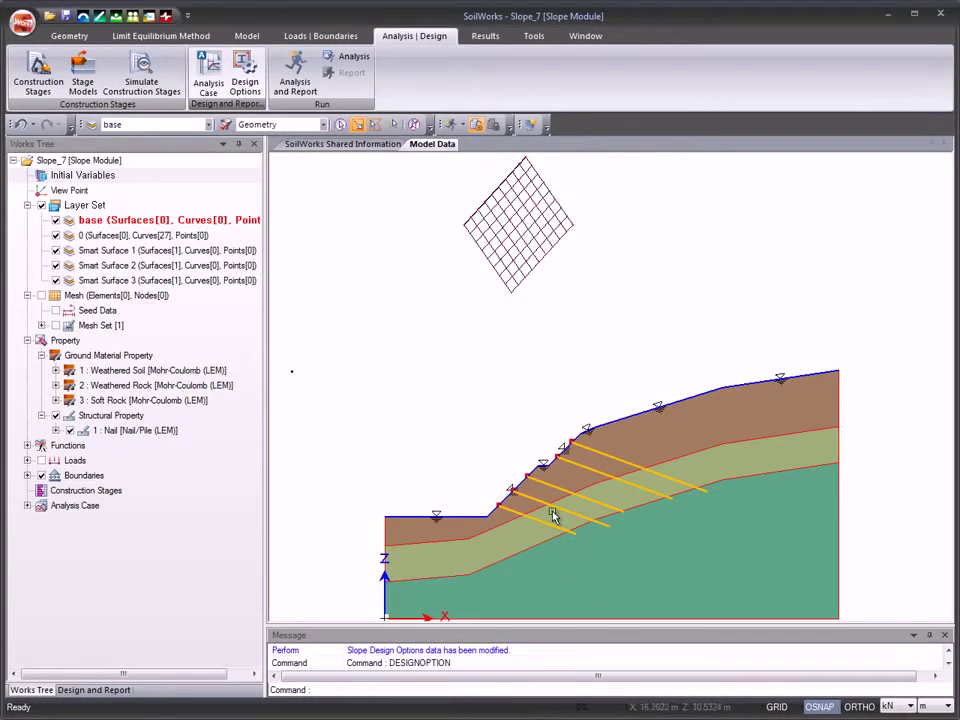
Run the LEM-Rainy Season analysis with report generation, giving a minimum safety factor of 2.4244.
{"action": "left_click", "coordinate": [304, 68]}
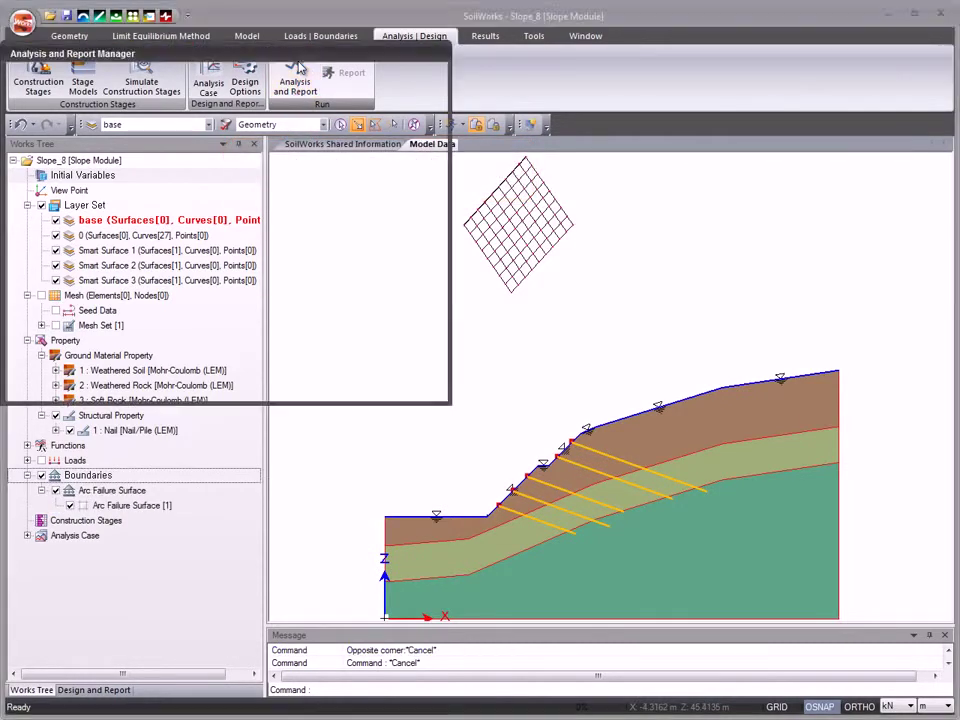
{"action": "left_click", "coordinate": [58, 313]}
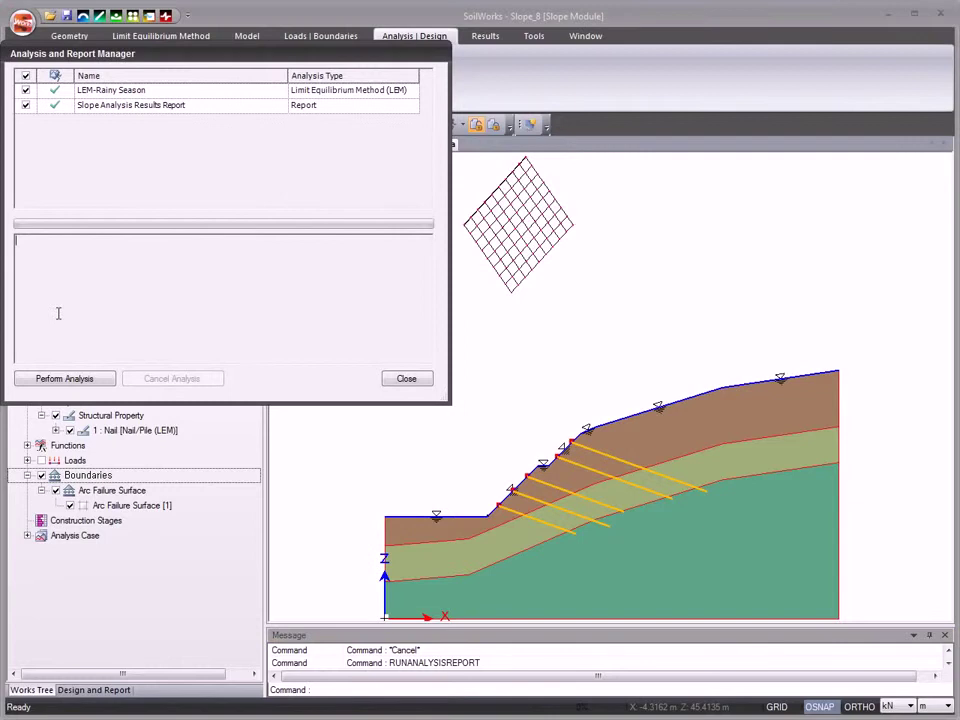
{"action": "left_click", "coordinate": [72, 381]}
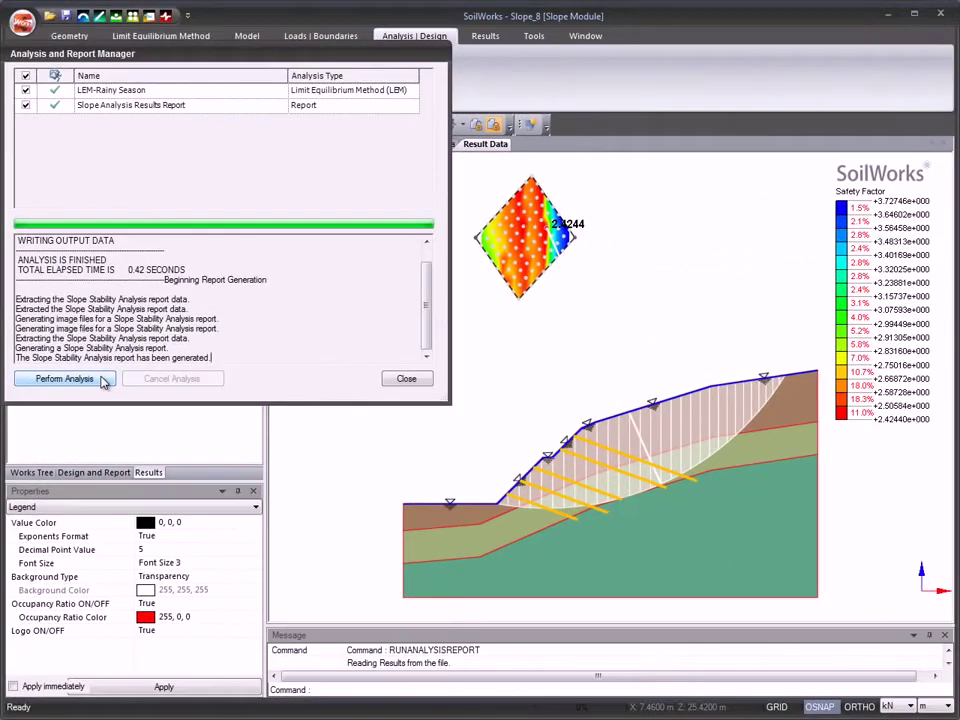
{"action": "left_click", "coordinate": [406, 379]}
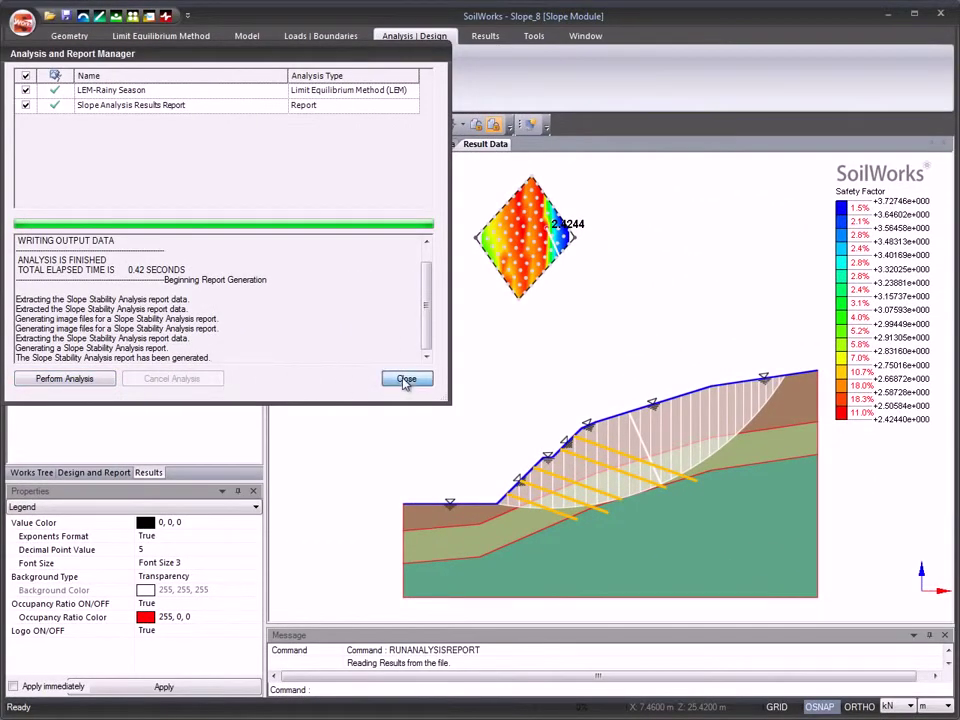
Expand the LEM-Rainy Season Arc Failure Surface results to list the numbered trial surfaces.
{"action": "left_click", "coordinate": [28, 195]}
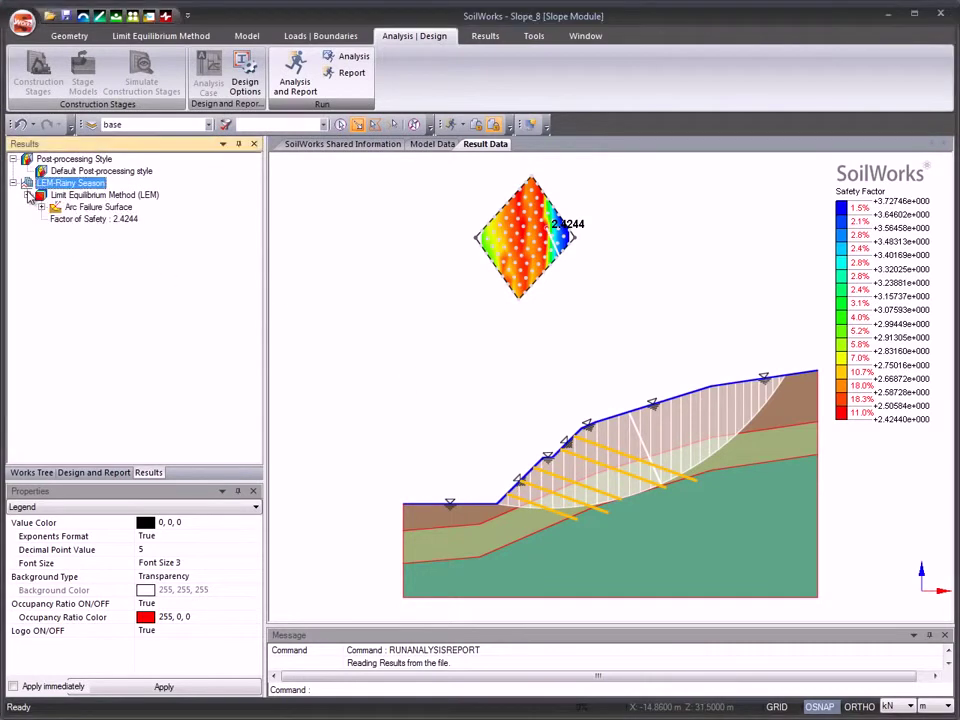
{"action": "left_click", "coordinate": [65, 209]}
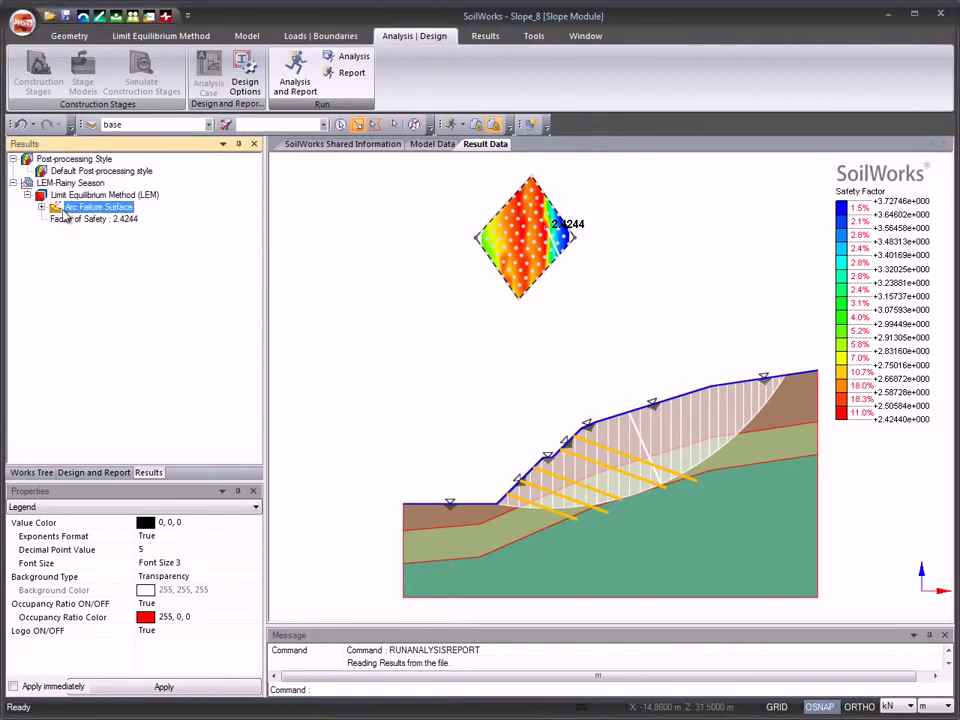
{"action": "left_click", "coordinate": [41, 207]}
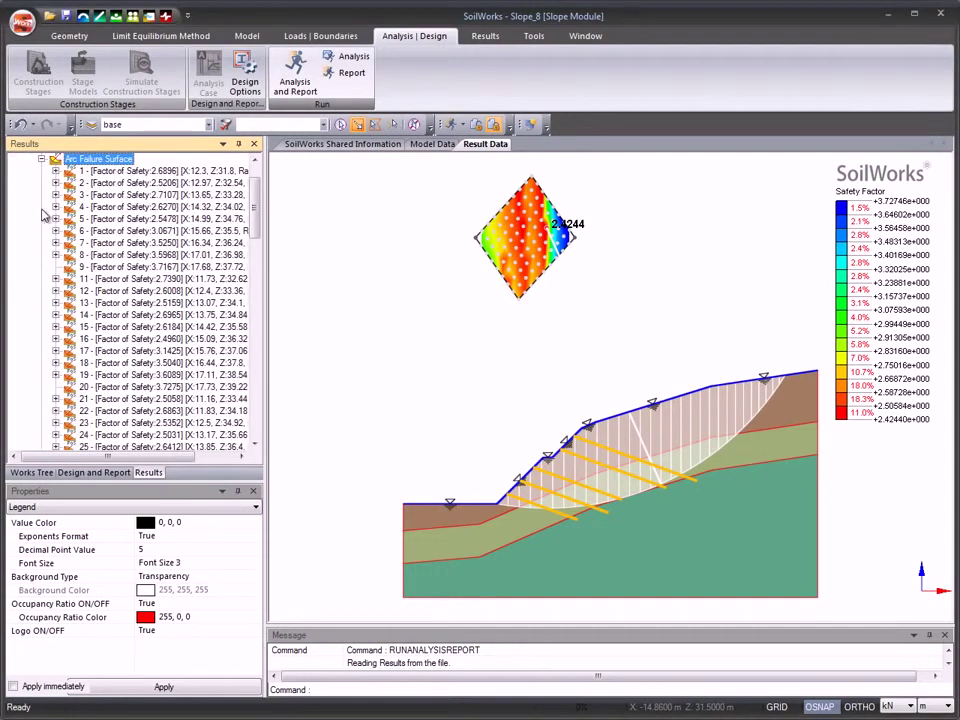
Inspect trial surfaces 6 (3.0671) and 14 (2.6965) and grid-centre slip arcs, then redisplay the critical arc.
{"action": "left_click", "coordinate": [143, 231]}
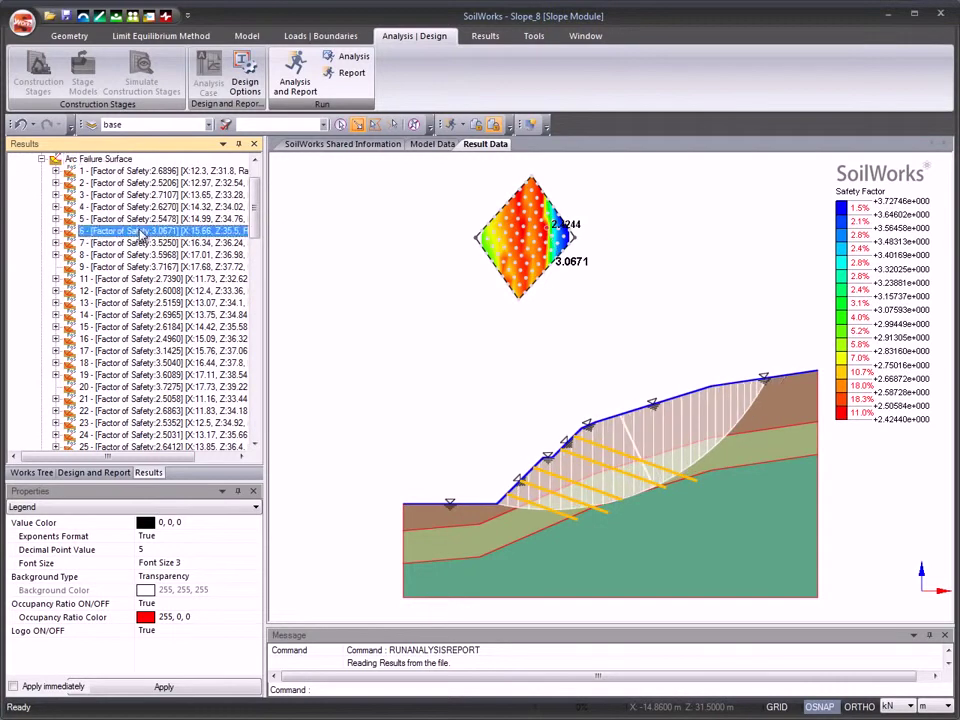
{"action": "left_click", "coordinate": [143, 316]}
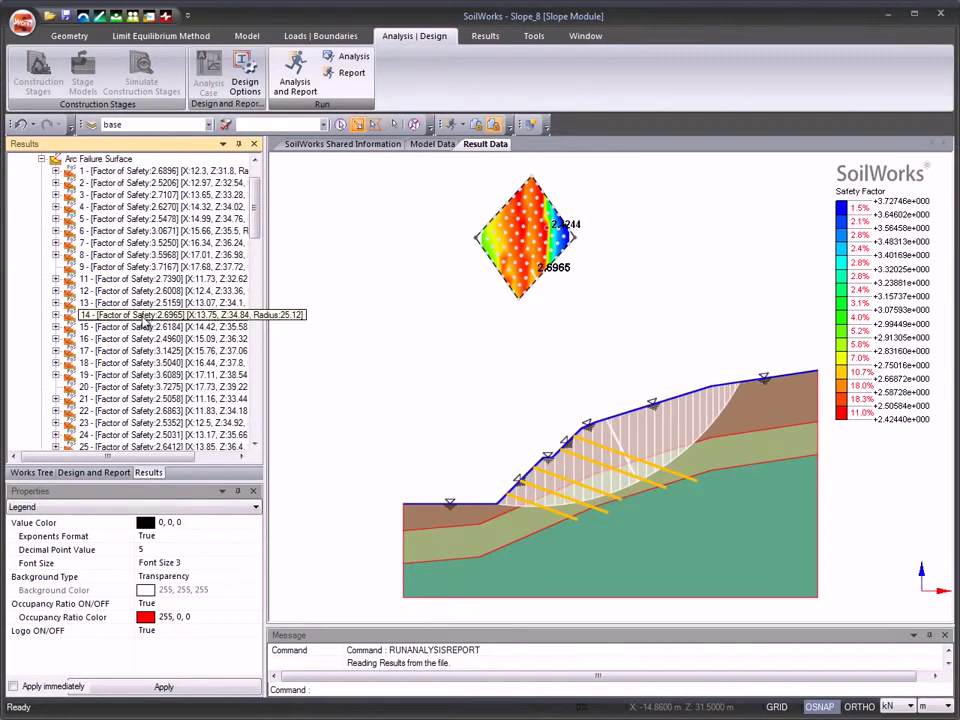
{"action": "left_click", "coordinate": [549, 233]}
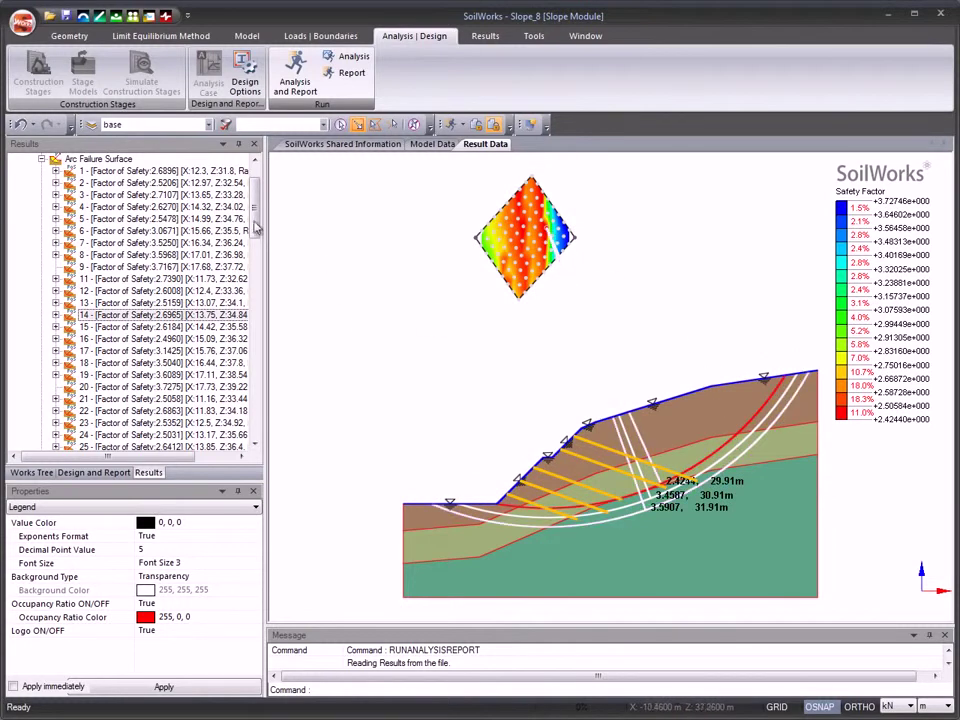
{"action": "scroll", "coordinate": [210, 212], "scroll_direction": "up", "scroll_amount": 2}
{"action": "left_click", "coordinate": [98, 206]}
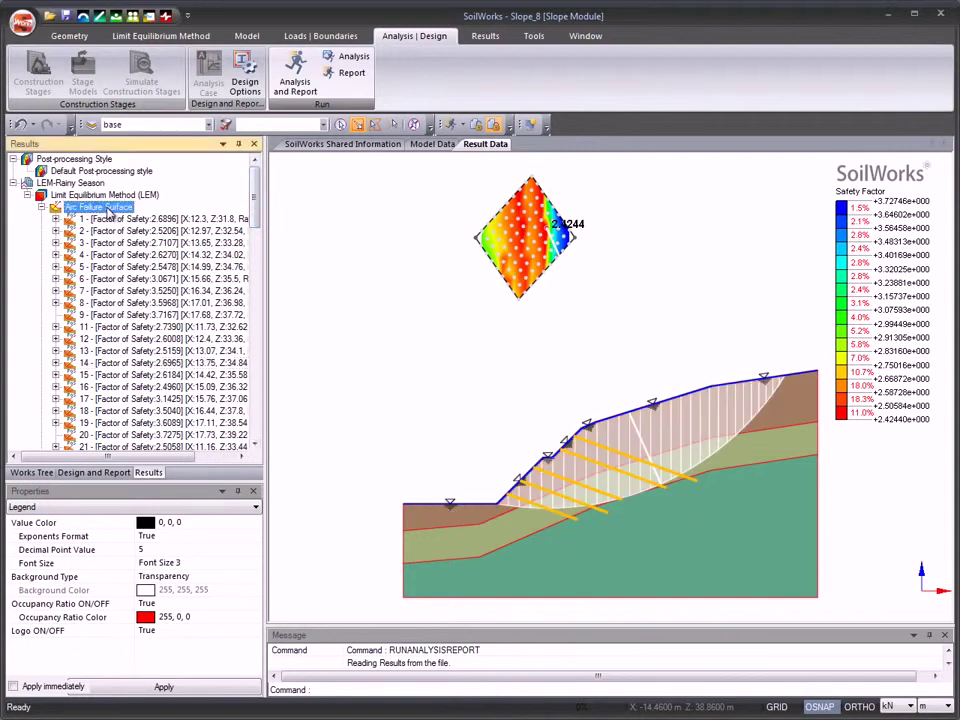
{"action": "left_click", "coordinate": [657, 441]}
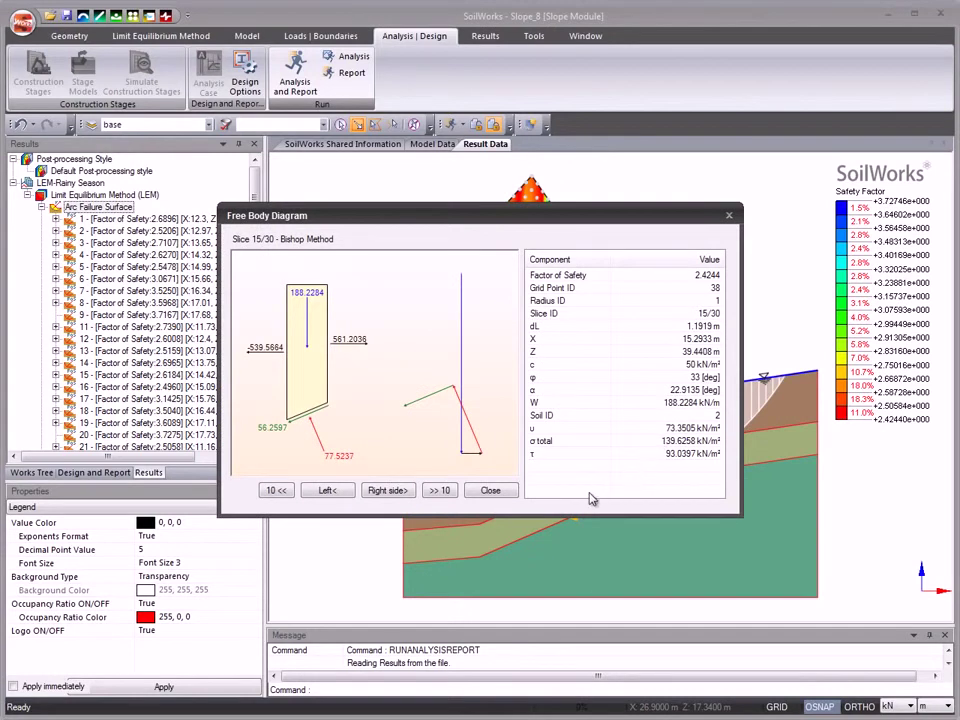
{"action": "left_click", "coordinate": [496, 492]}
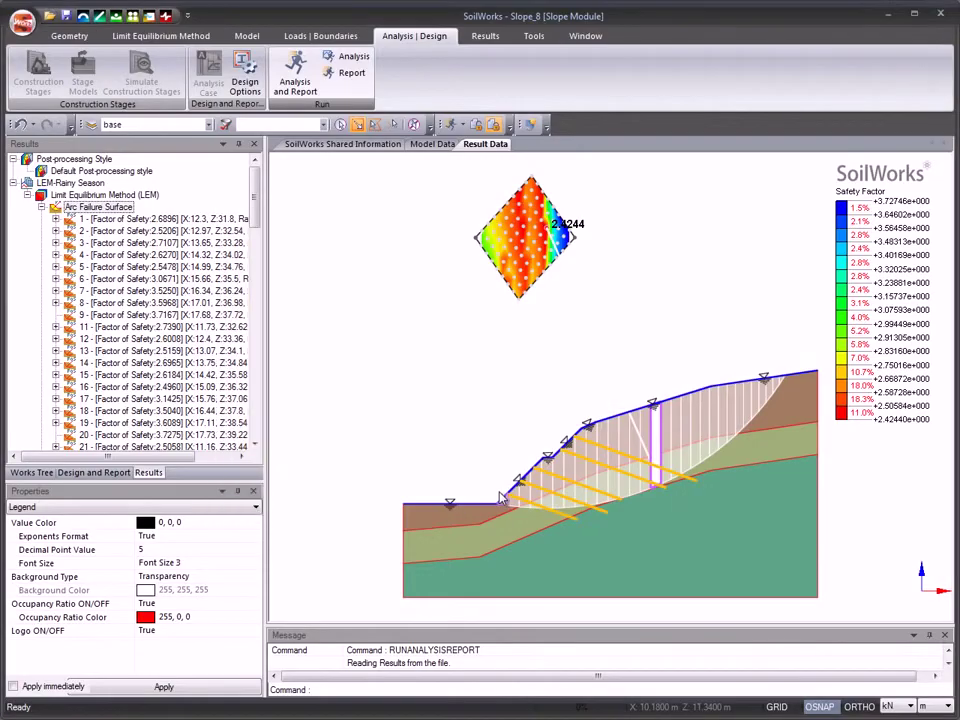
Open the Check Slope Analysis report from the Design and Report tree in Microsoft Word.
{"action": "left_click", "coordinate": [155, 670]}
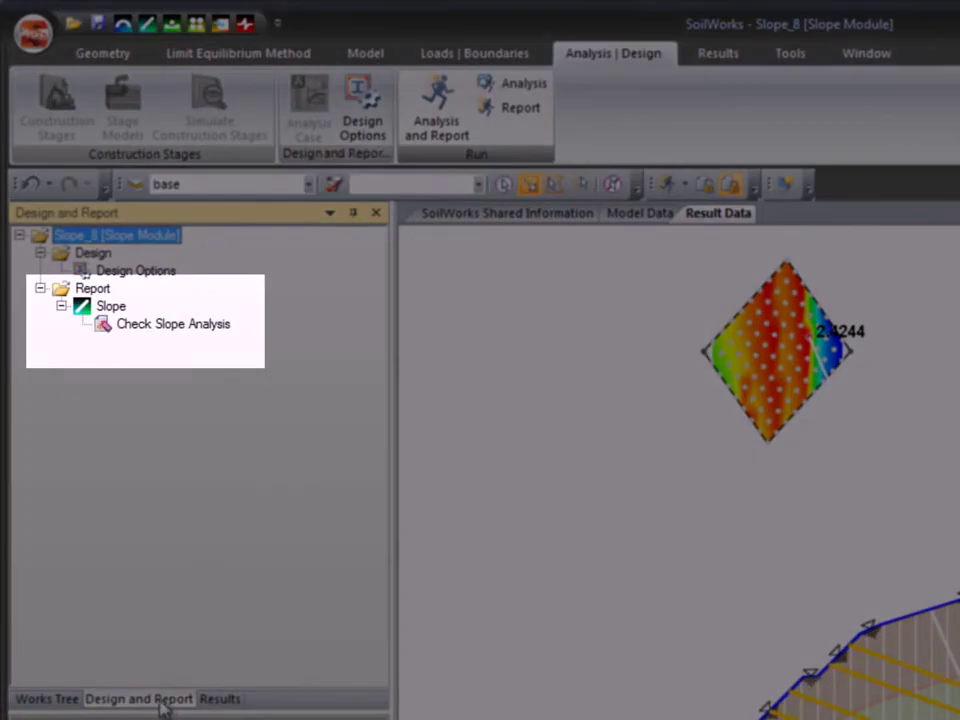
{"action": "left_click", "coordinate": [178, 330]}
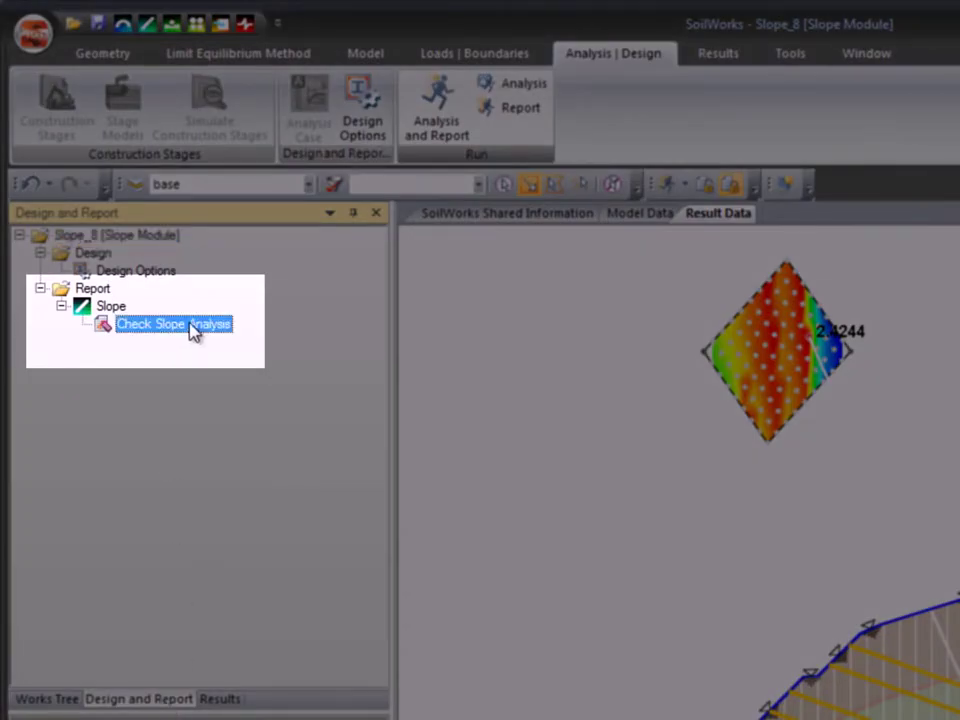